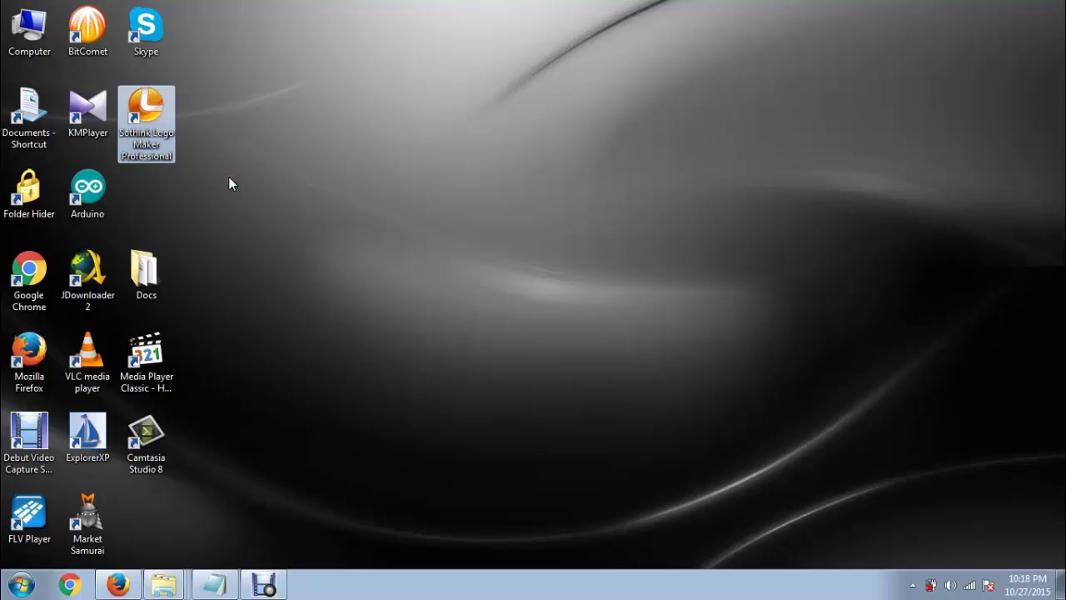
# Launch Sothink Logo Maker Professional and scroll through the New From Template gallery
pyautogui.doubleClick(148, 106)
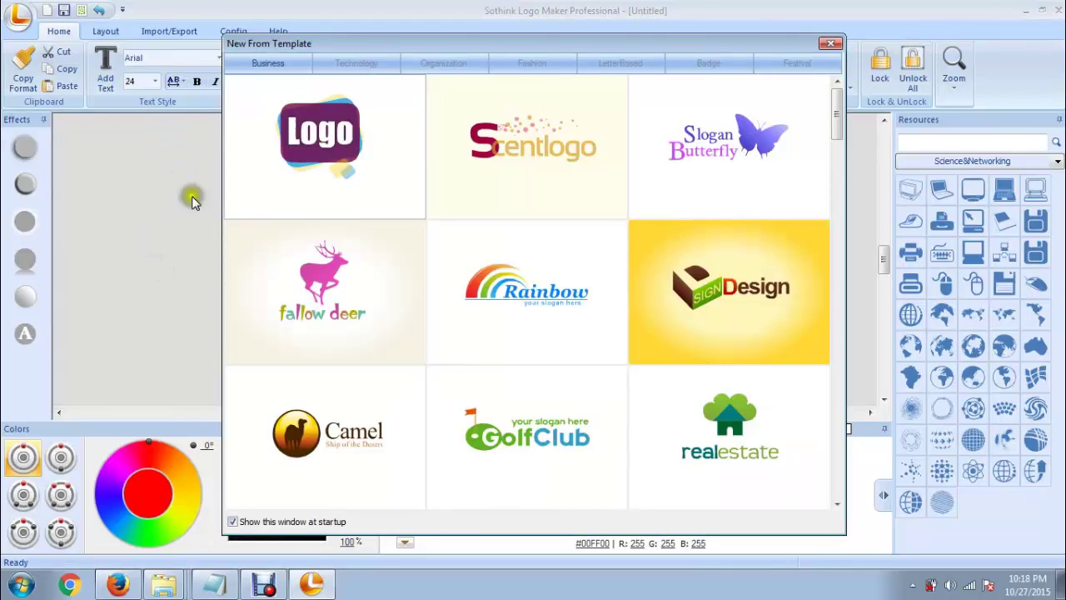
pyautogui.click(838, 118)
pyautogui.moveTo(837, 119); pyautogui.dragTo(795, 302)
# Browse the Technology, Organization and Fashion templates, ending on the Business category
pyautogui.click(353, 66)
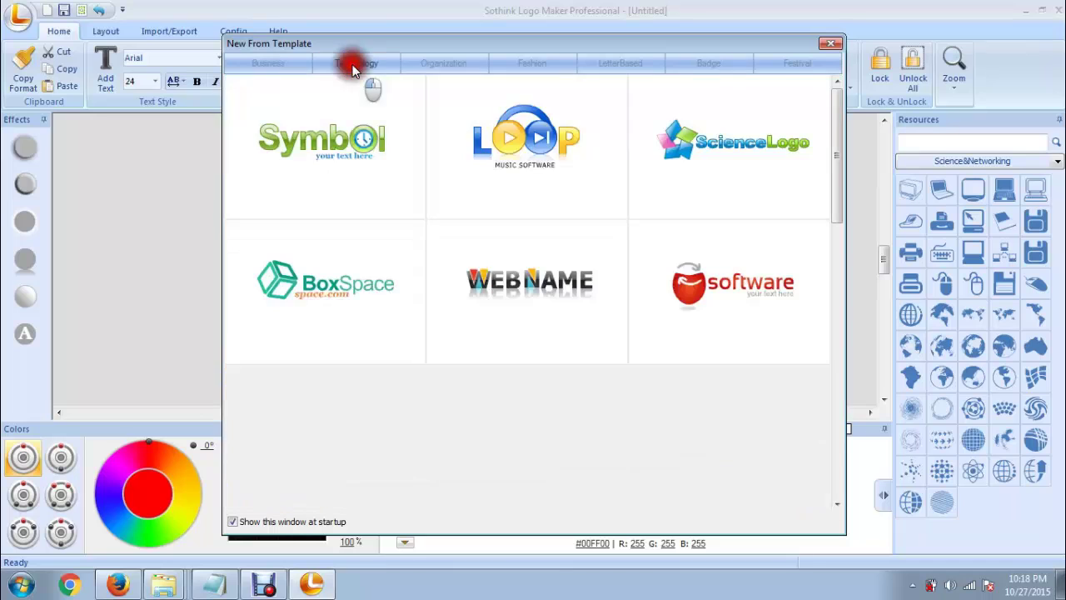
pyautogui.moveTo(829, 196); pyautogui.dragTo(842, 325)
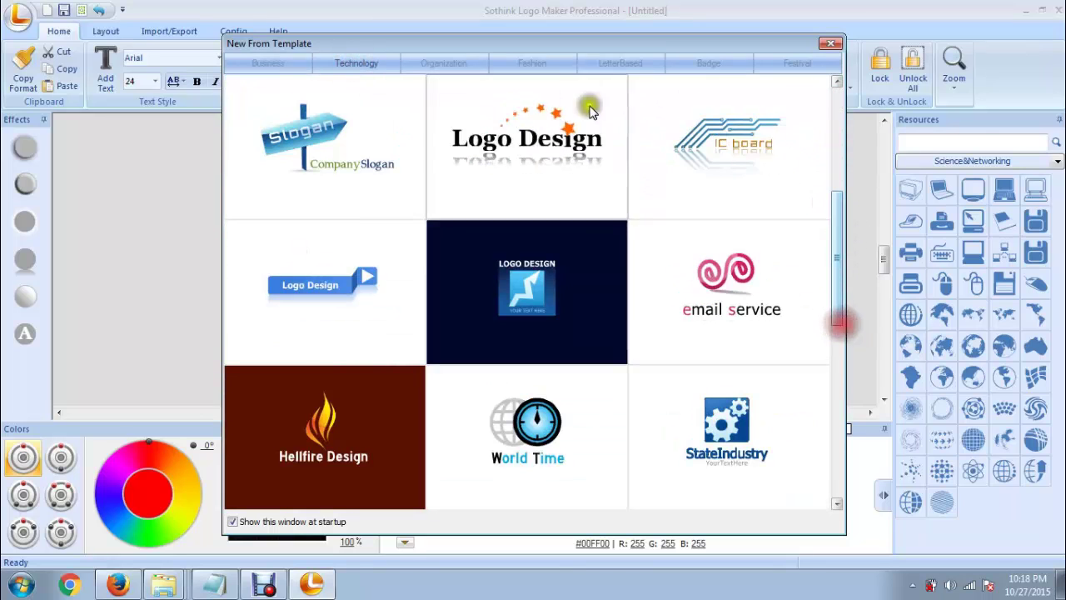
pyautogui.click(464, 63)
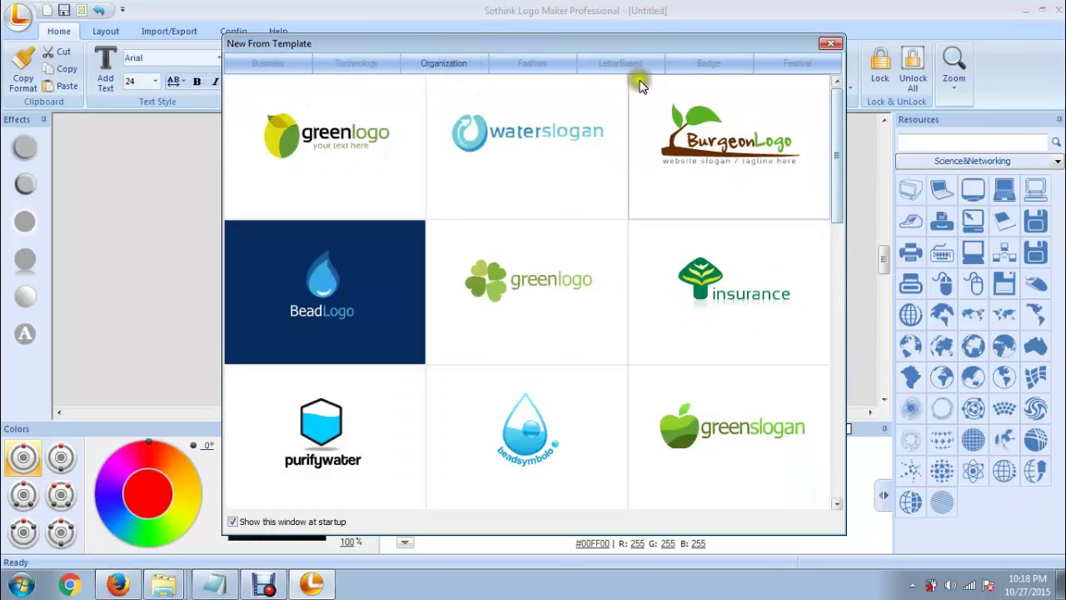
pyautogui.click(532, 63)
pyautogui.moveTo(838, 138); pyautogui.dragTo(844, 400)
pyautogui.click(267, 63)
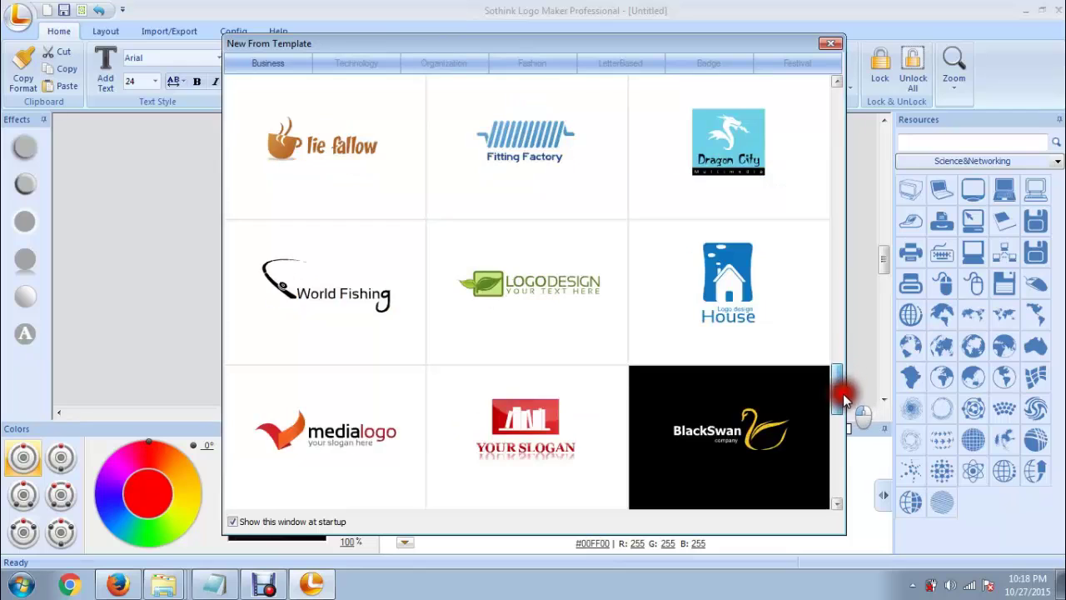
# Open the medialogo template and change the word 'media' to 'tech'
pyautogui.doubleClick(325, 442)
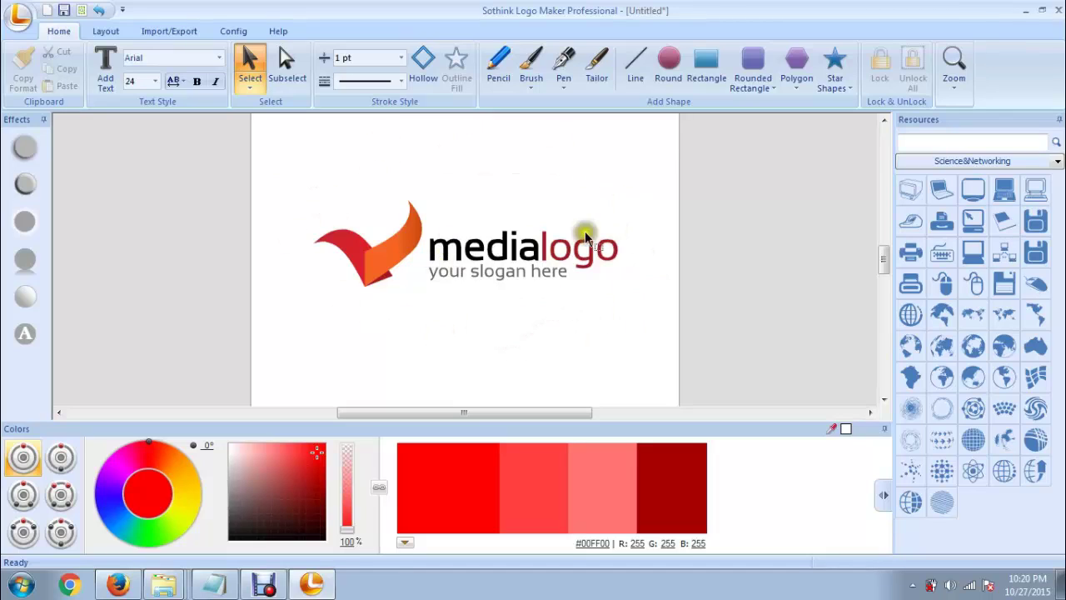
pyautogui.doubleClick(494, 256)
pyautogui.doubleClick(492, 256)
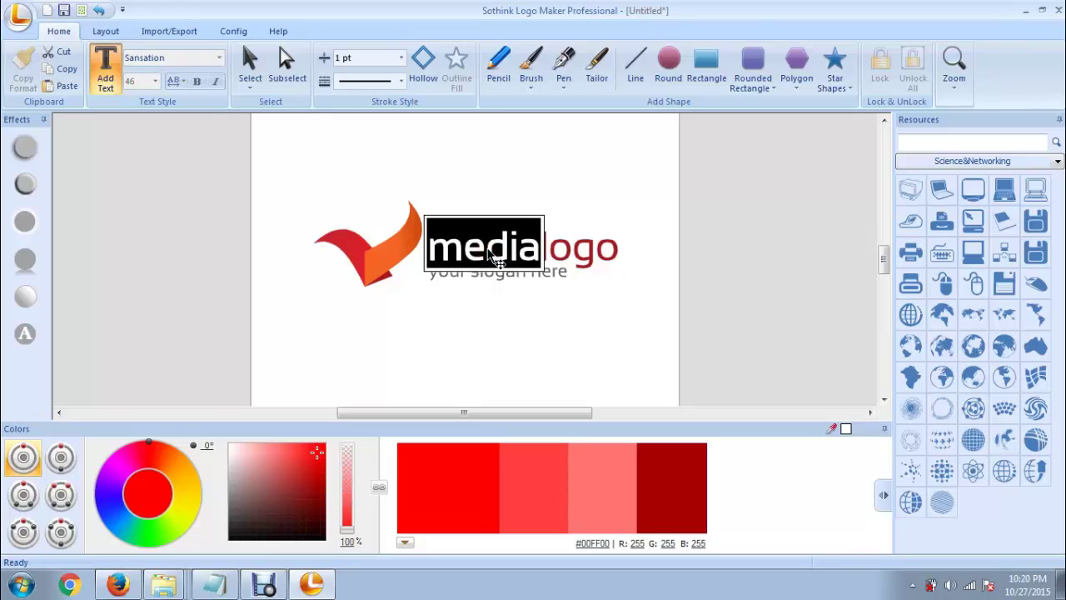
pyautogui.press('Left')
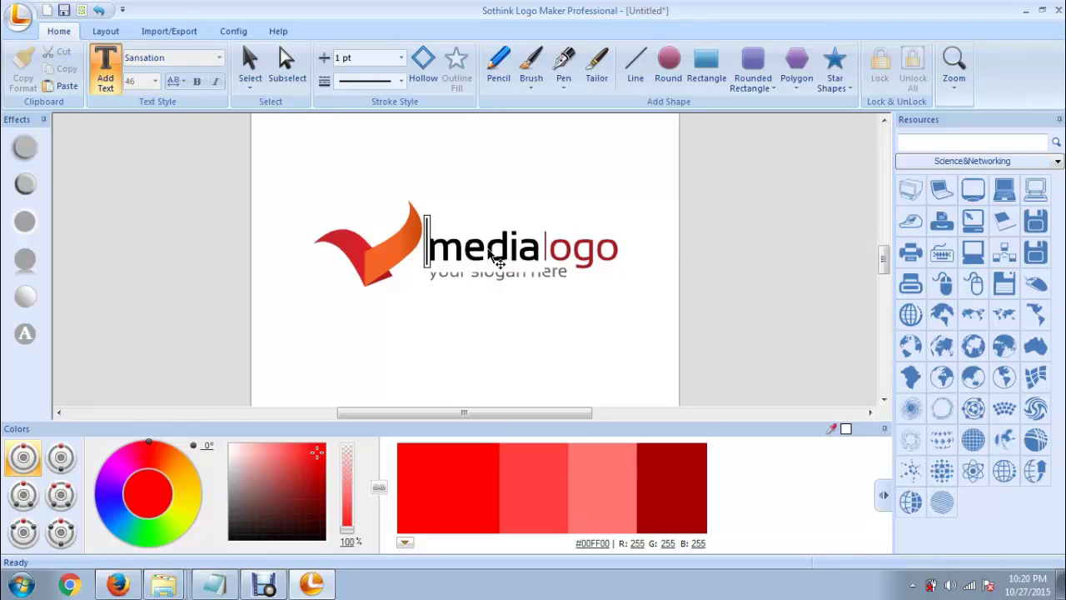
pyautogui.write('tech')
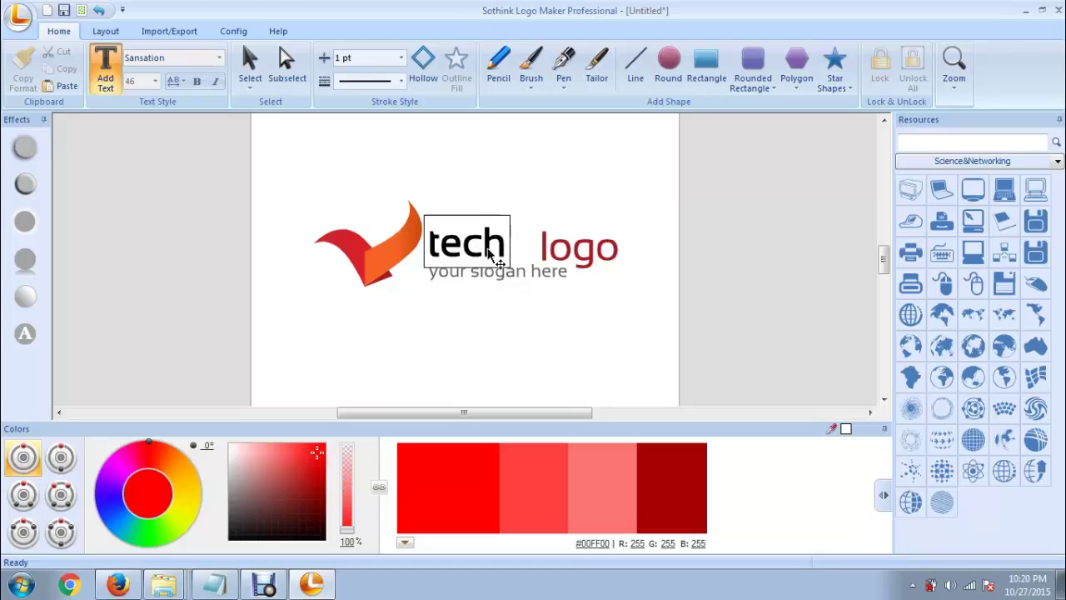
pyautogui.click(627, 320)
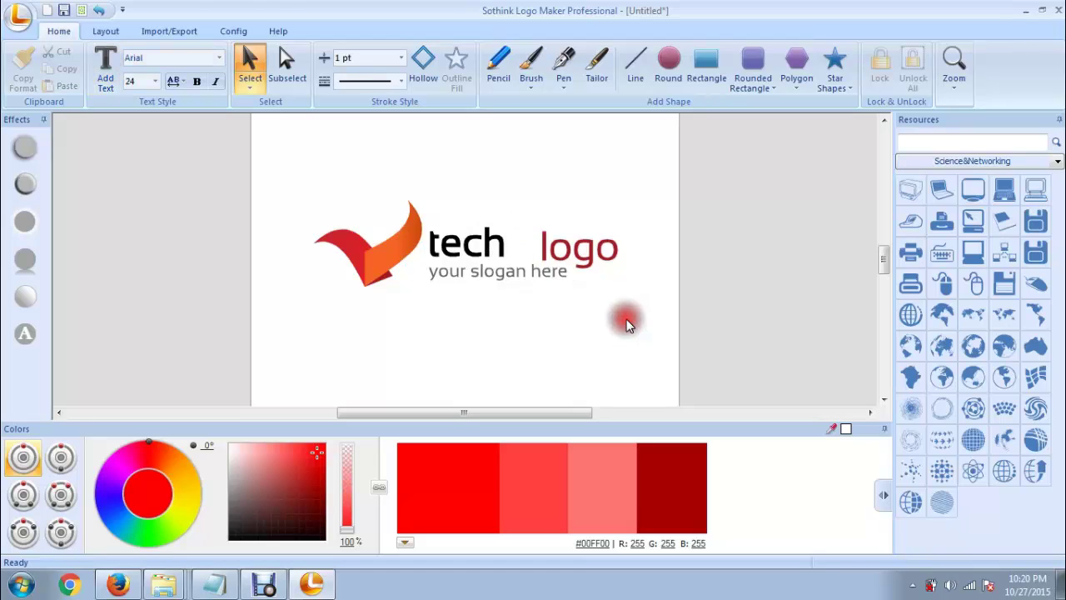
# Replace the word 'logo' with 'tutorials'
pyautogui.doubleClick(596, 261)
pyautogui.doubleClick(596, 261)
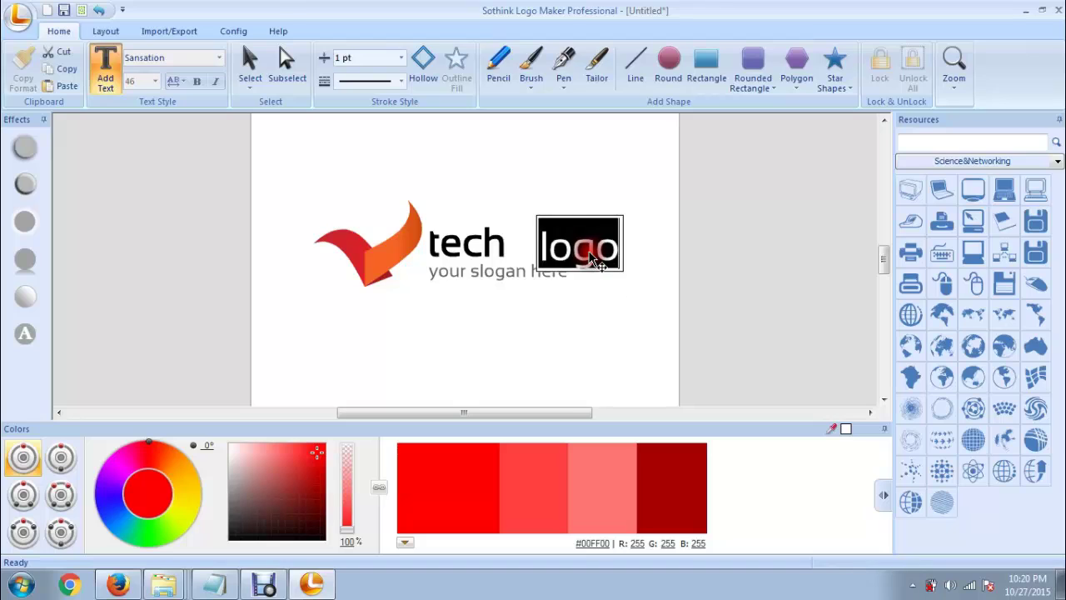
pyautogui.write('tu')
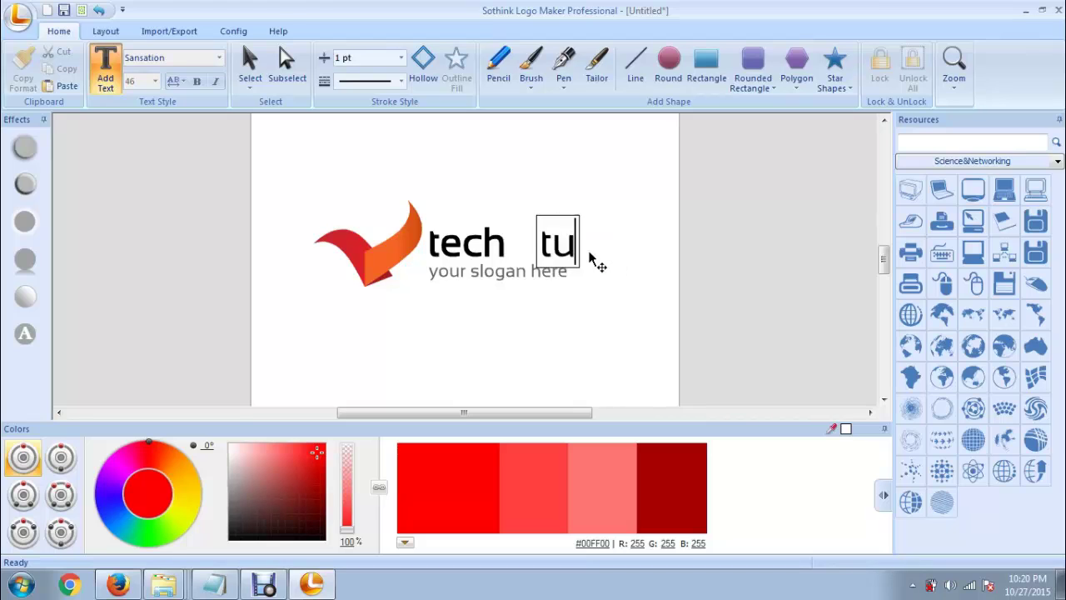
pyautogui.write('torials')
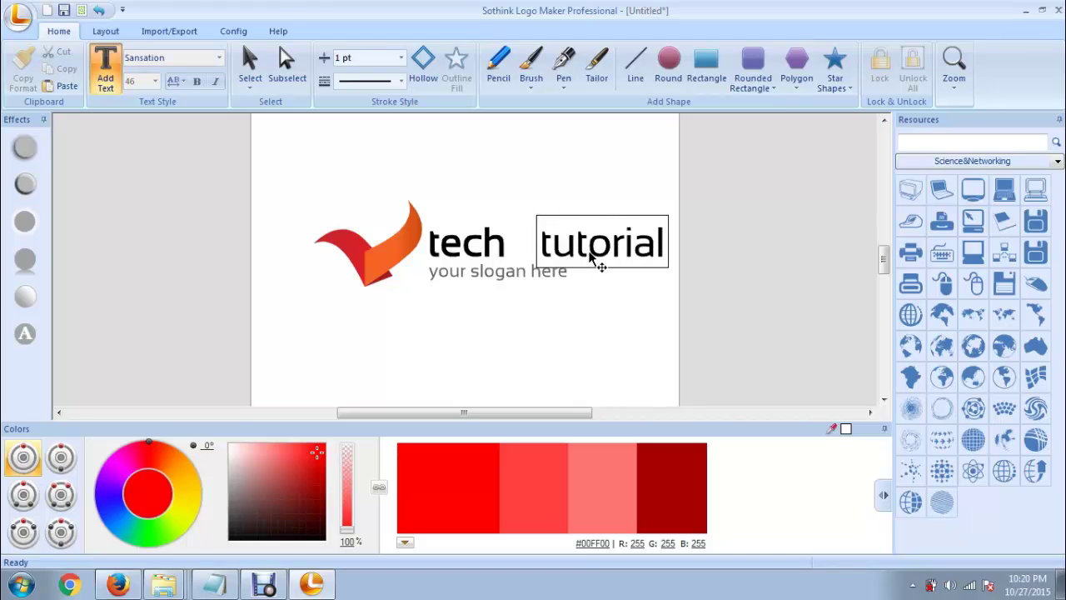
pyautogui.click(585, 329)
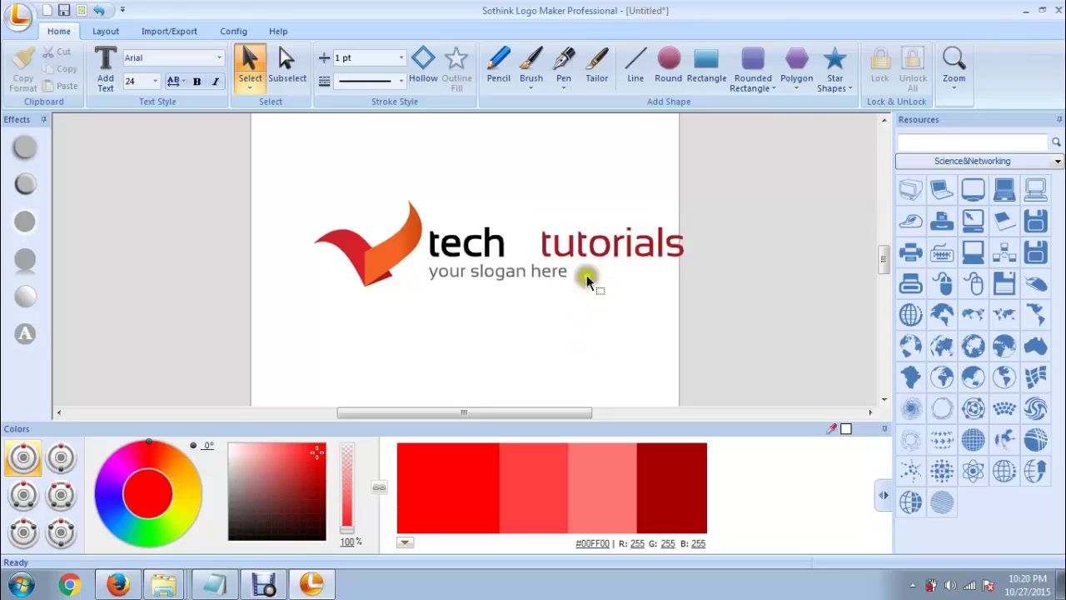
# Nudge 'tutorials' two pixels left and one down so it sits against 'tech'
pyautogui.click(622, 238)
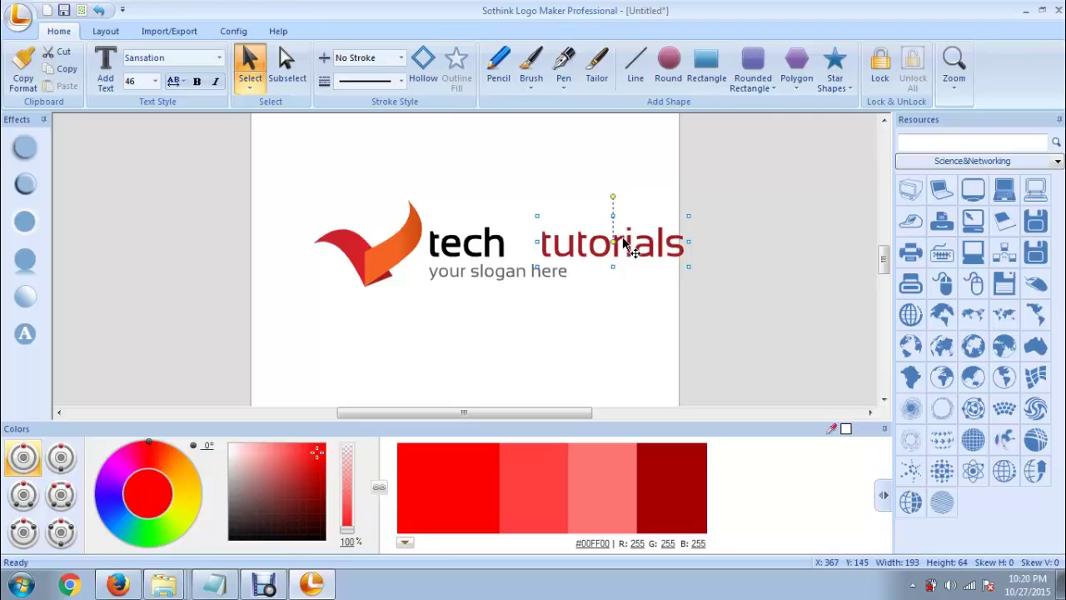
pyautogui.press('Left')
pyautogui.press('Left')
pyautogui.press('Left')
pyautogui.press('Left')
pyautogui.press('Left')
pyautogui.press('Left')
pyautogui.press('Left')
pyautogui.press('Left')
pyautogui.press('Left')
pyautogui.press('Left')
pyautogui.press('Left')
pyautogui.press('Left')
pyautogui.press('Left')
pyautogui.press('Left')
pyautogui.press('Left')
pyautogui.press('Left')
pyautogui.press('Left')
pyautogui.press('Left')
pyautogui.press('Left')
pyautogui.press('Left')
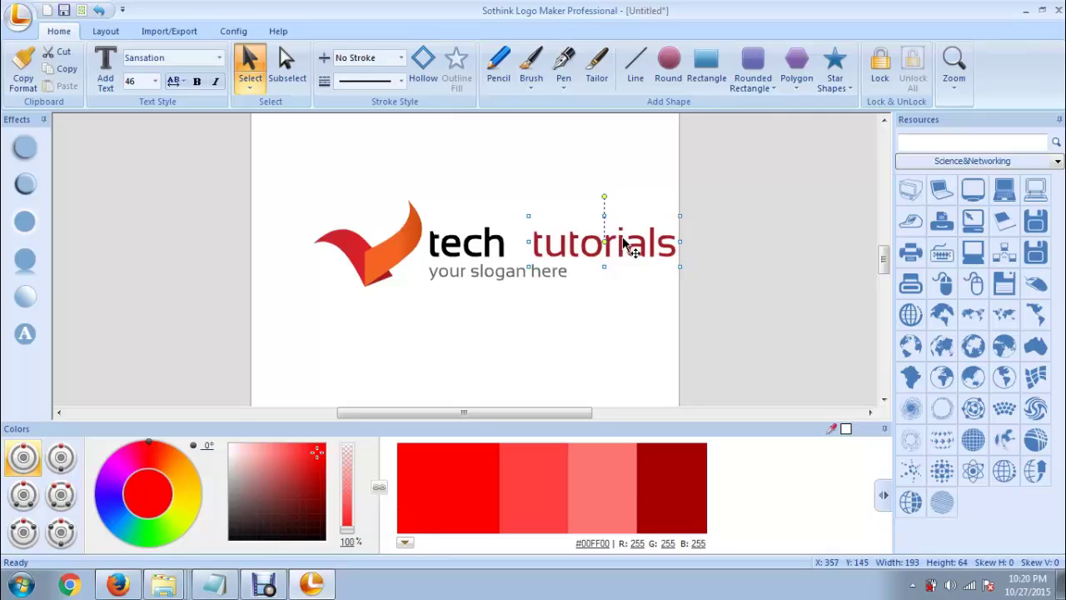
pyautogui.press('Left')
pyautogui.press('Left')
pyautogui.press('Left')
pyautogui.press('Left')
pyautogui.press('Left')
pyautogui.press('Left')
pyautogui.press('Left')
pyautogui.press('Left')
pyautogui.press('Left')
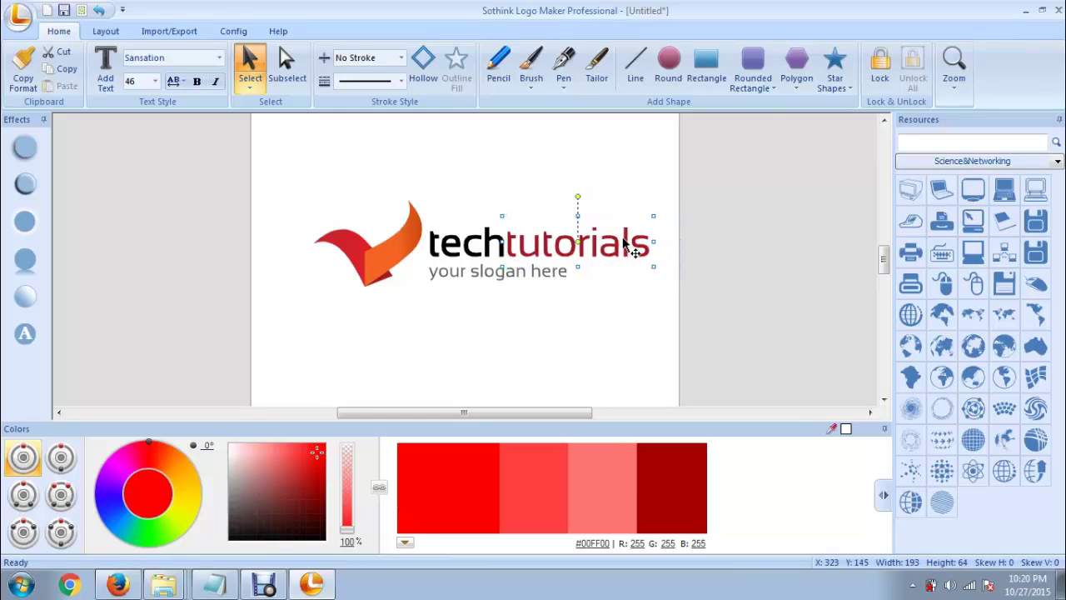
pyautogui.press('Down')
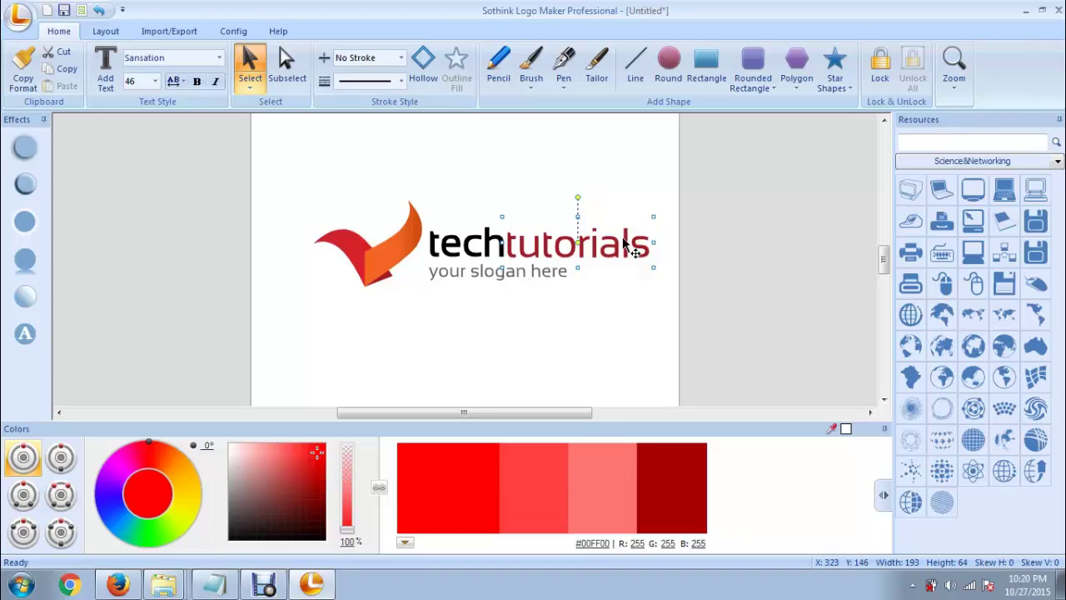
pyautogui.click(534, 331)
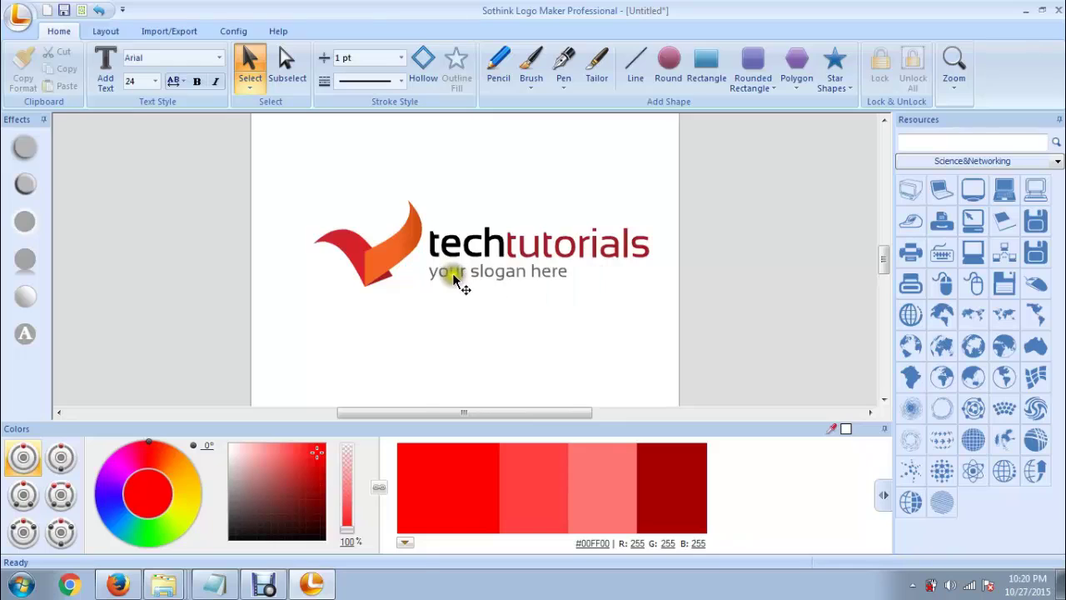
pyautogui.click(490, 275)
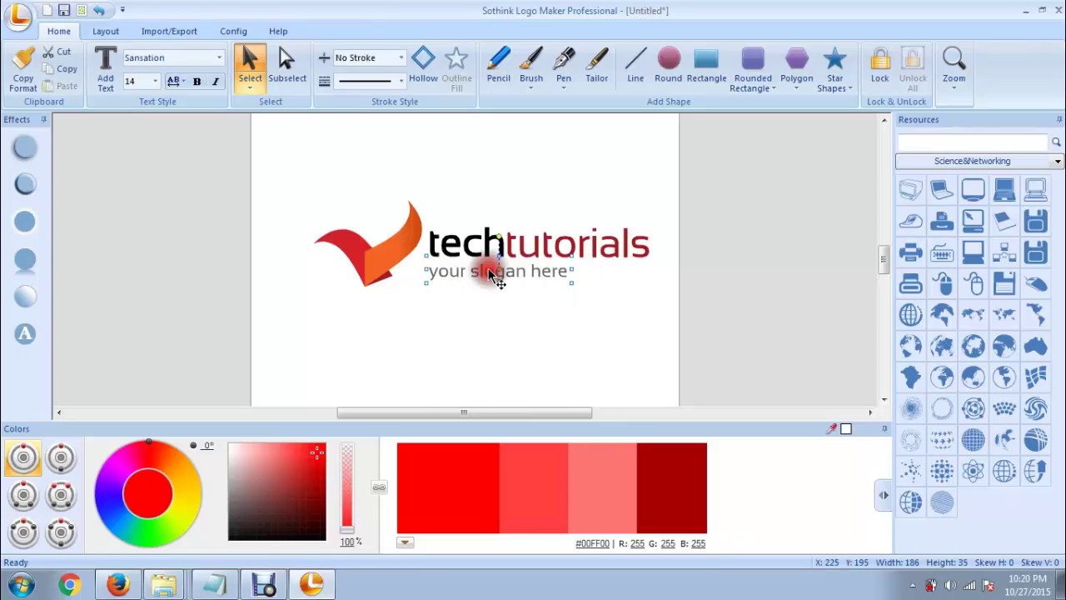
pyautogui.click(489, 275)
pyautogui.doubleClick(490, 275)
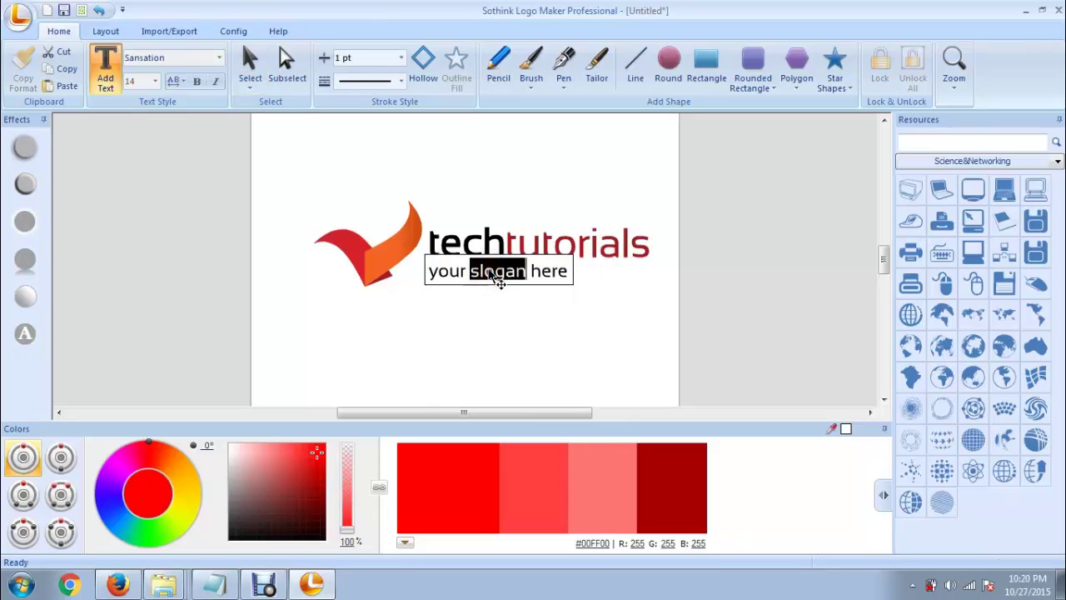
pyautogui.press('Delete')
pyautogui.press('Delete')
pyautogui.press('Delete')
pyautogui.press('Delete')
pyautogui.press('Delete')
pyautogui.press('Delete')
pyautogui.press('BackSpace')
pyautogui.press('BackSpace')
pyautogui.press('BackSpace')
pyautogui.press('BackSpace')
pyautogui.write('www.techt')
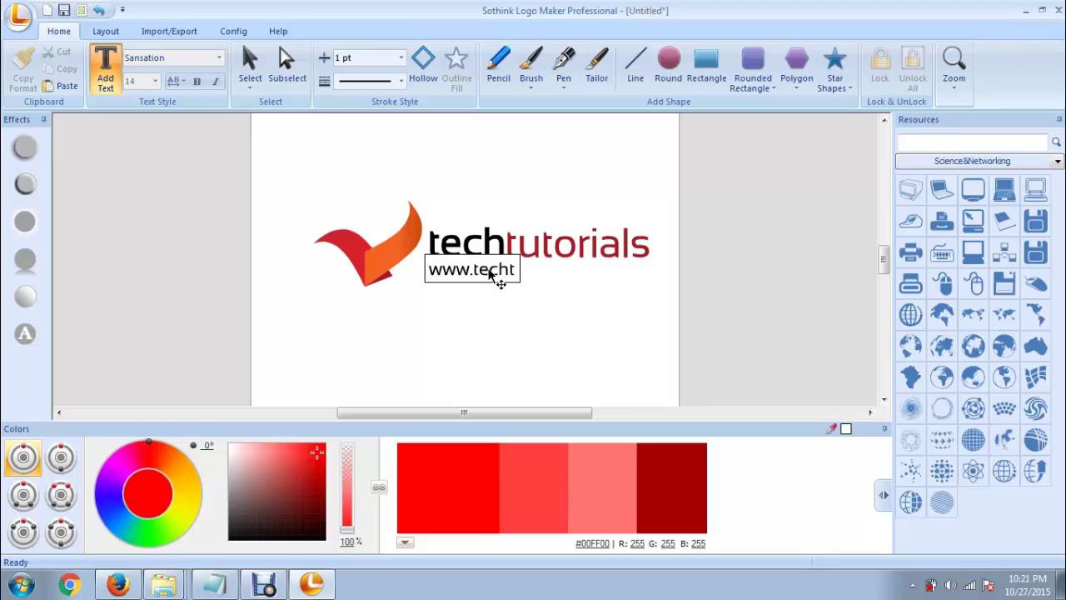
pyautogui.write('utorials.com')
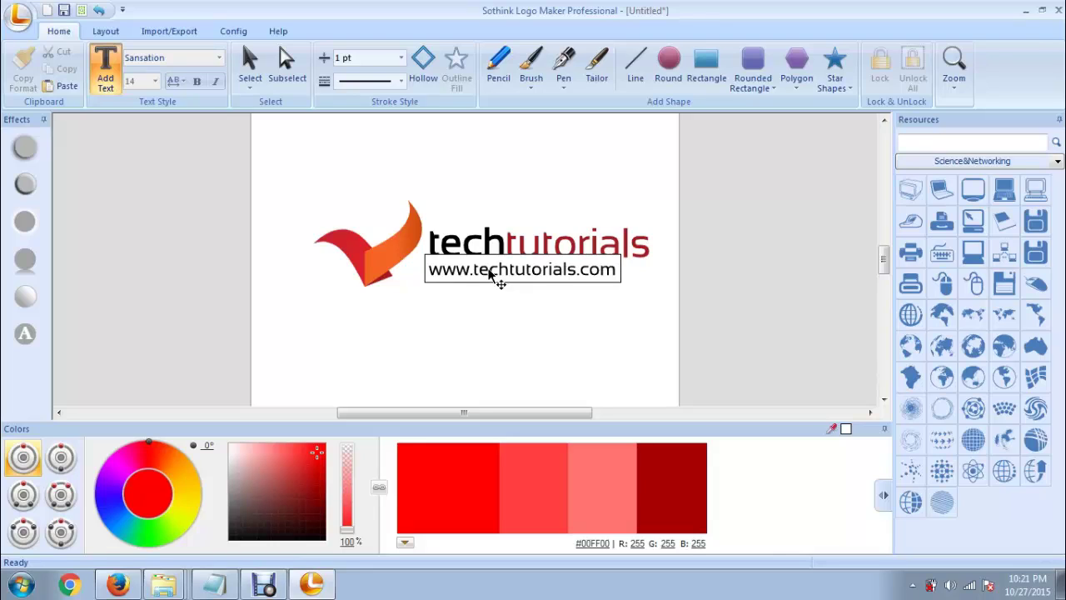
pyautogui.click(520, 334)
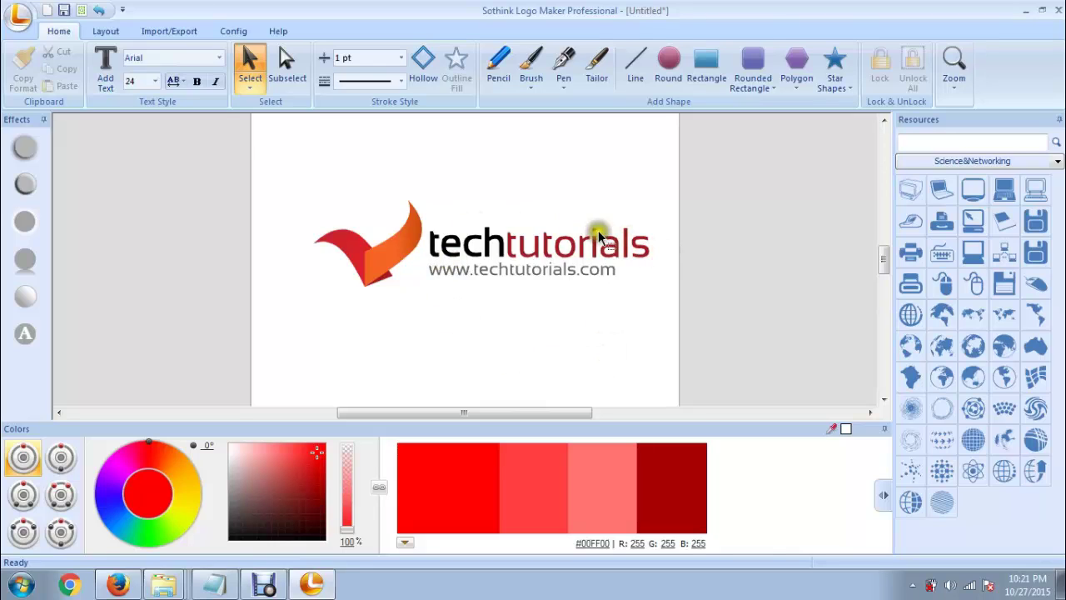
# Apply a Reflection preset beneath the word 'tech'
pyautogui.click(482, 242)
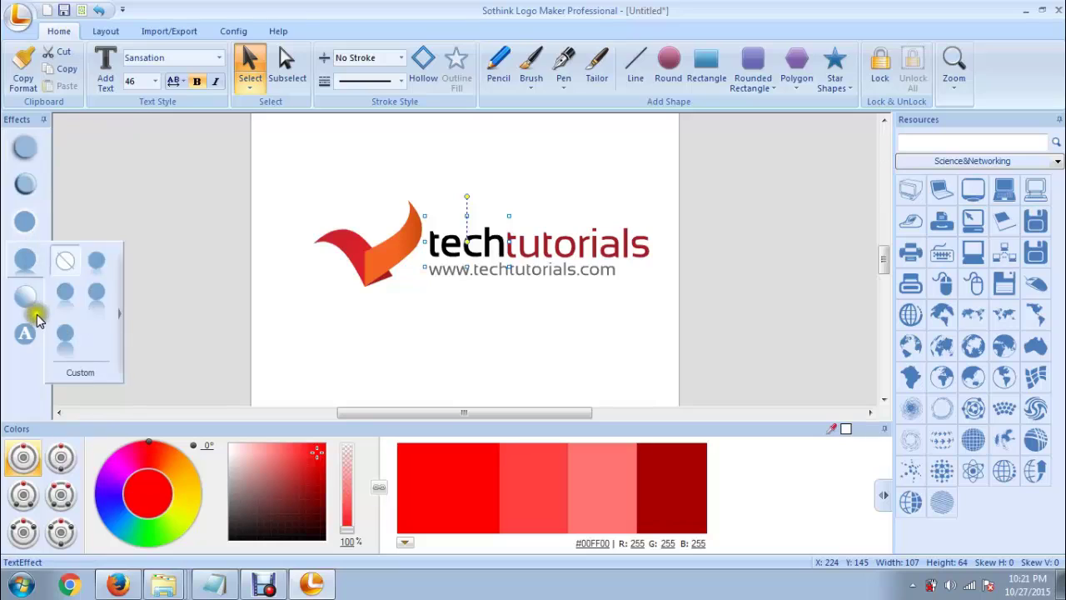
pyautogui.moveTo(33, 306)
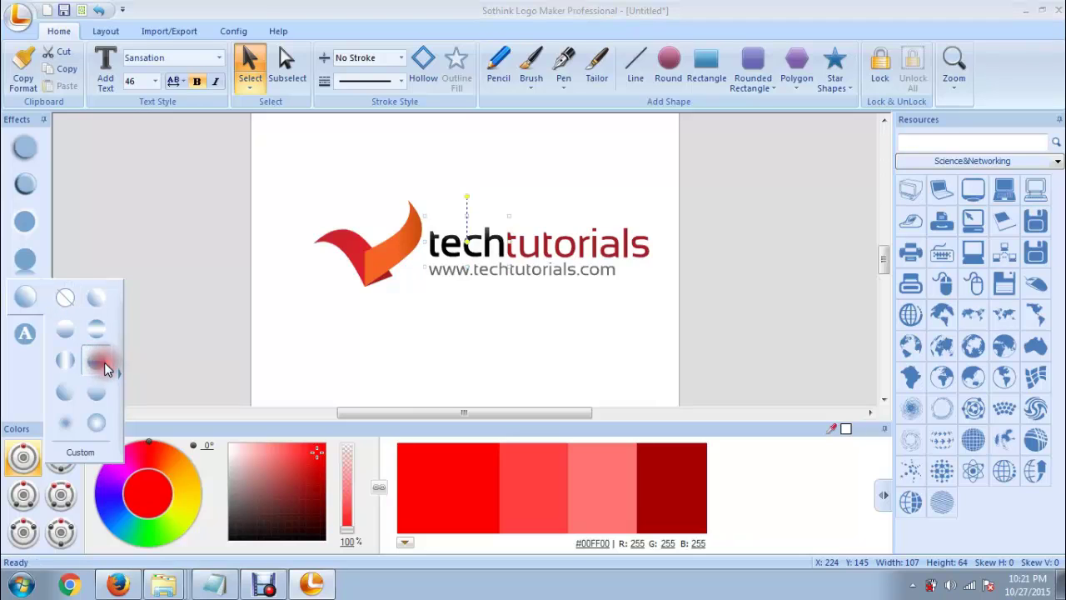
pyautogui.moveTo(26, 253)
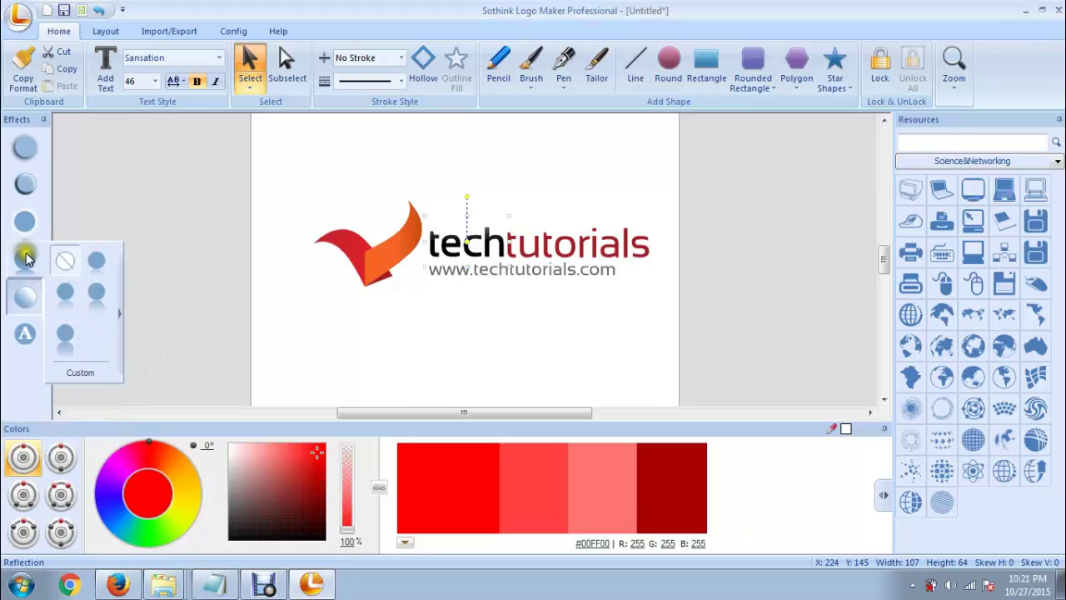
pyautogui.click(73, 296)
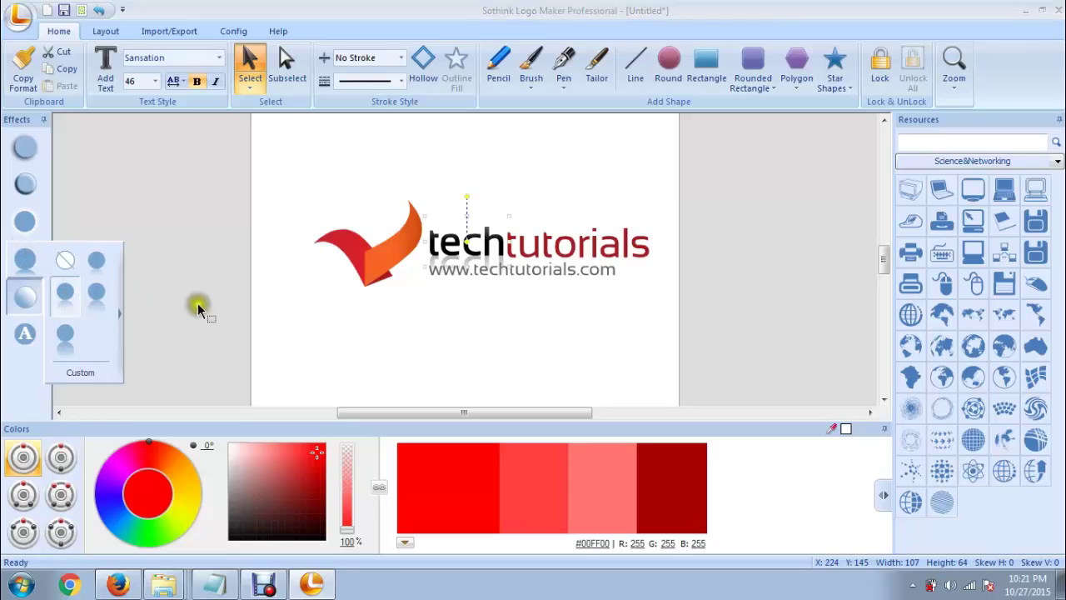
pyautogui.click(350, 338)
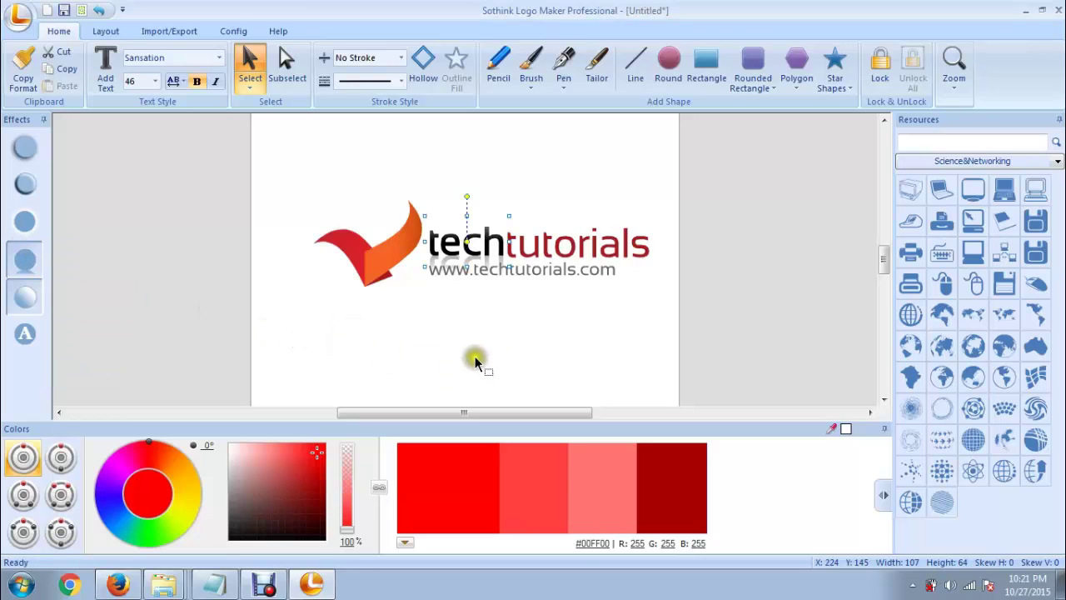
# Apply a Reflection preset beneath the word 'tutorials'
pyautogui.click(591, 245)
pyautogui.click(42, 295)
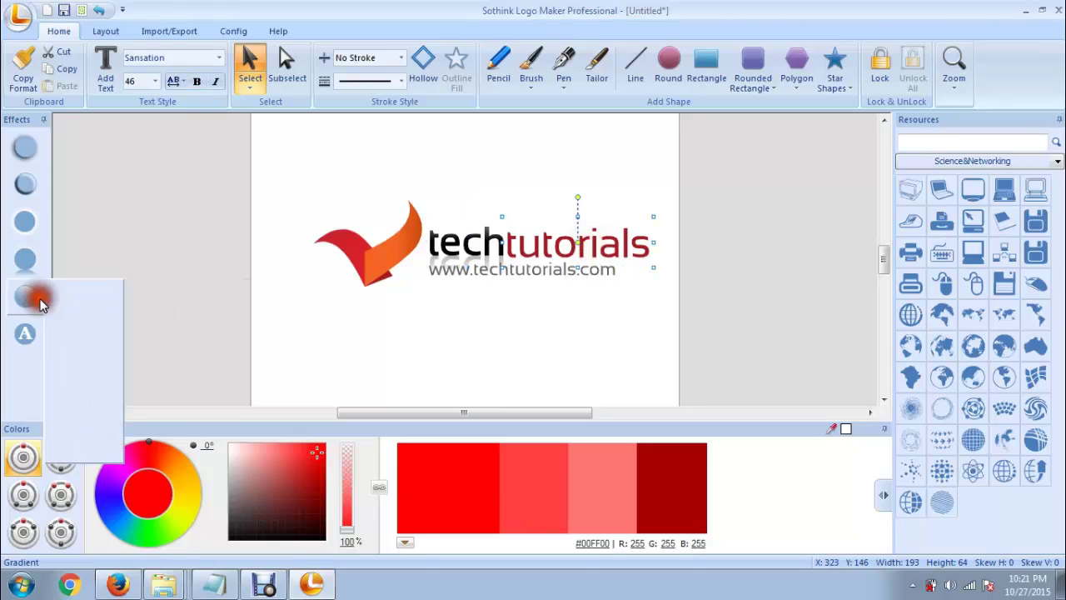
pyautogui.click(25, 261)
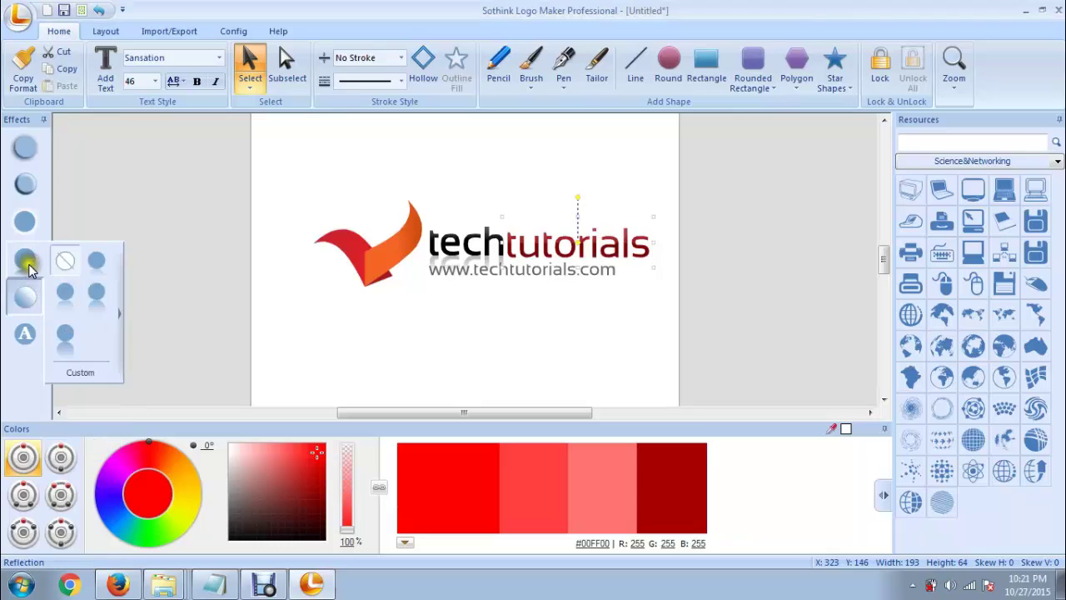
pyautogui.click(72, 292)
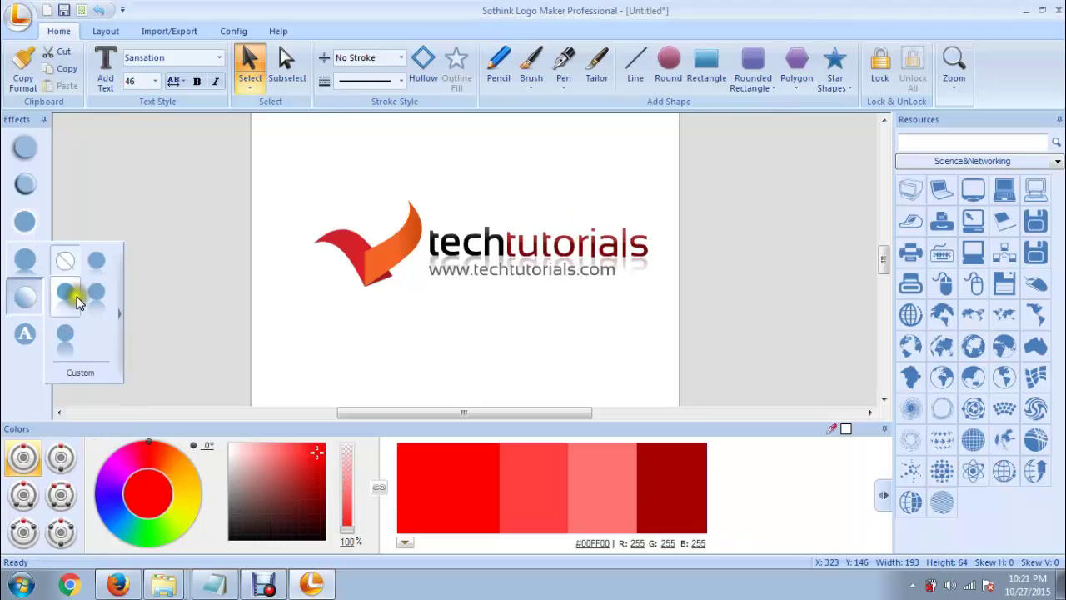
pyautogui.click(488, 267)
pyautogui.click(25, 296)
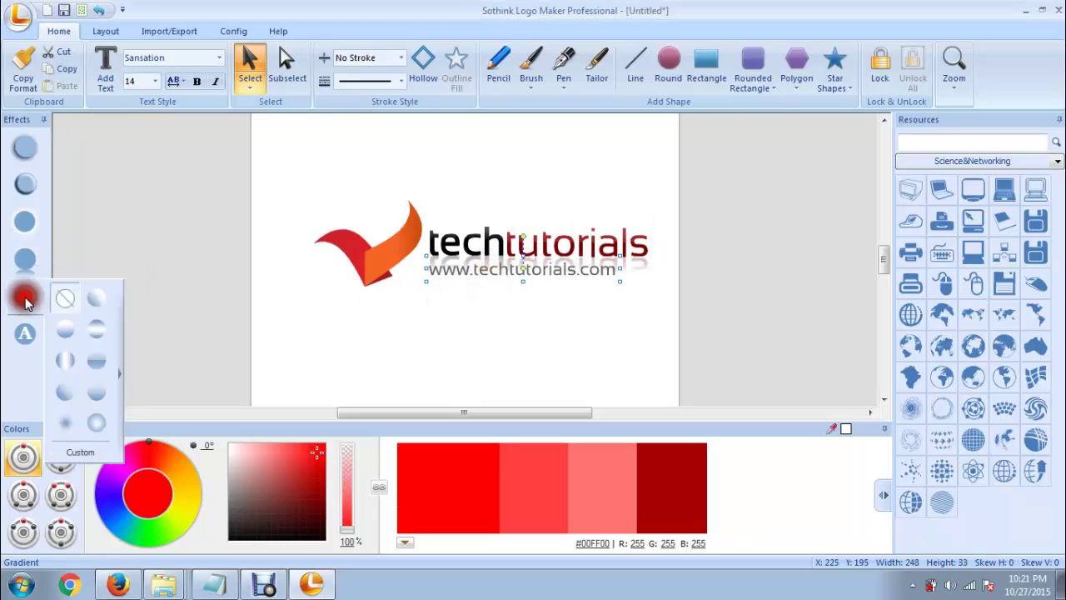
pyautogui.click(25, 261)
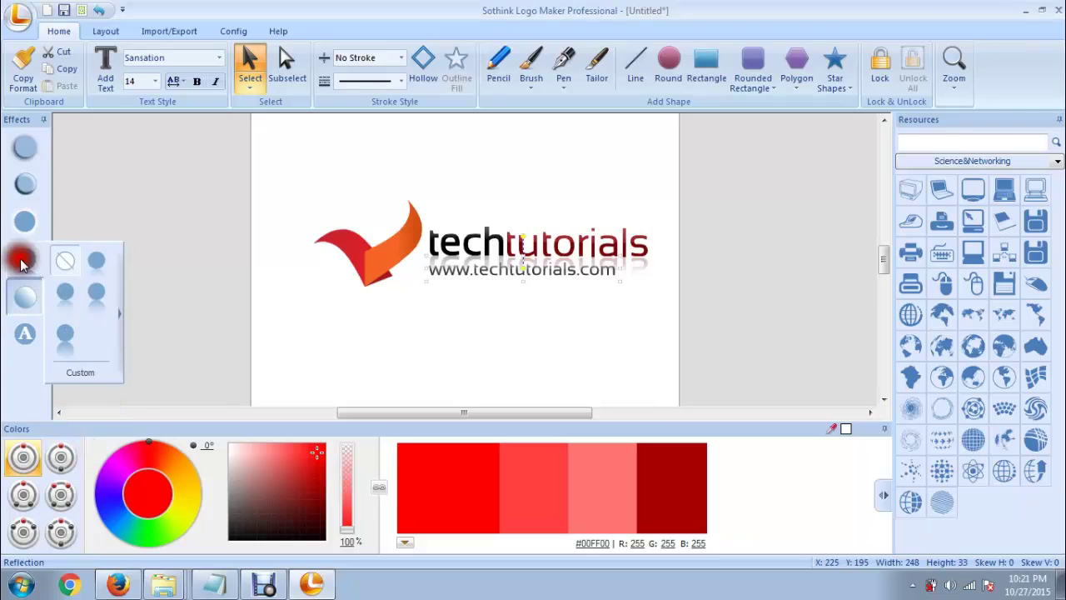
pyautogui.click(64, 291)
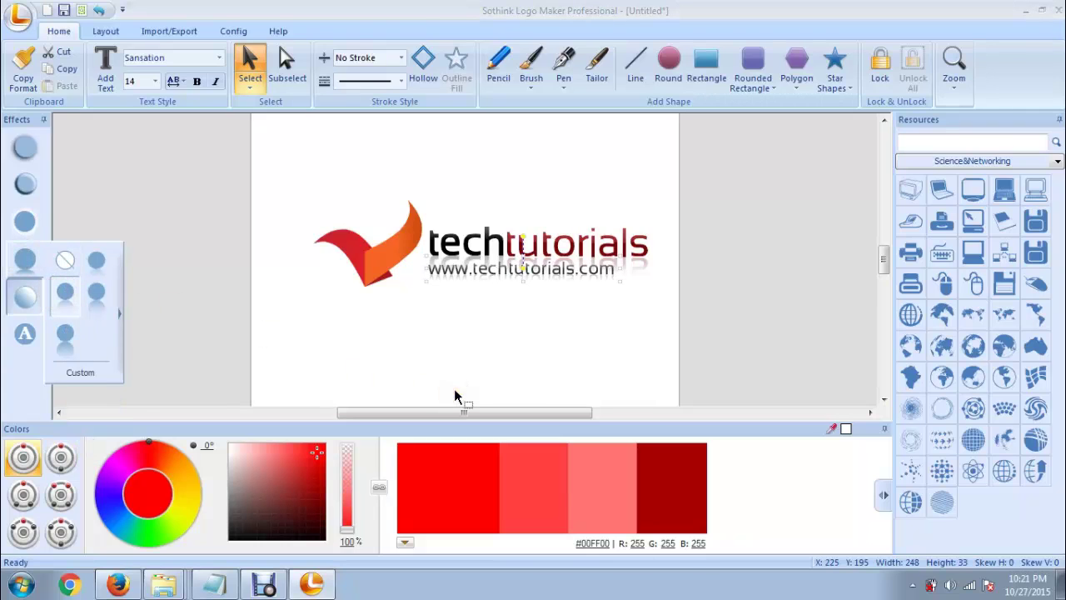
pyautogui.click(472, 365)
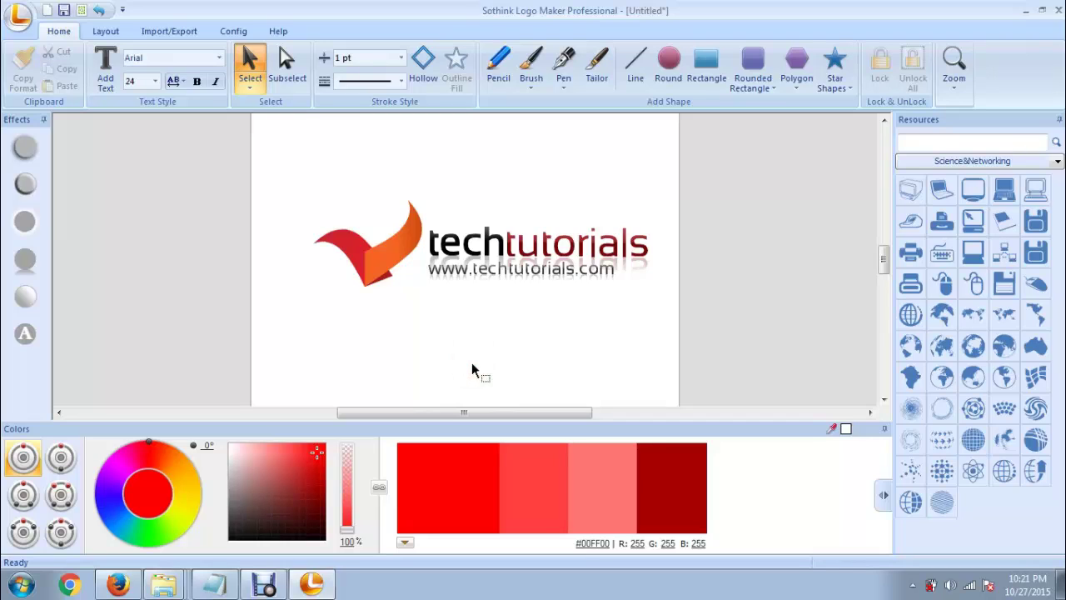
# Delete the red and orange bird icon from the logo
pyautogui.moveTo(269, 167)
pyautogui.mouseDown()
pyautogui.moveTo(379, 287)
pyautogui.moveTo(426, 314)
pyautogui.mouseUp()
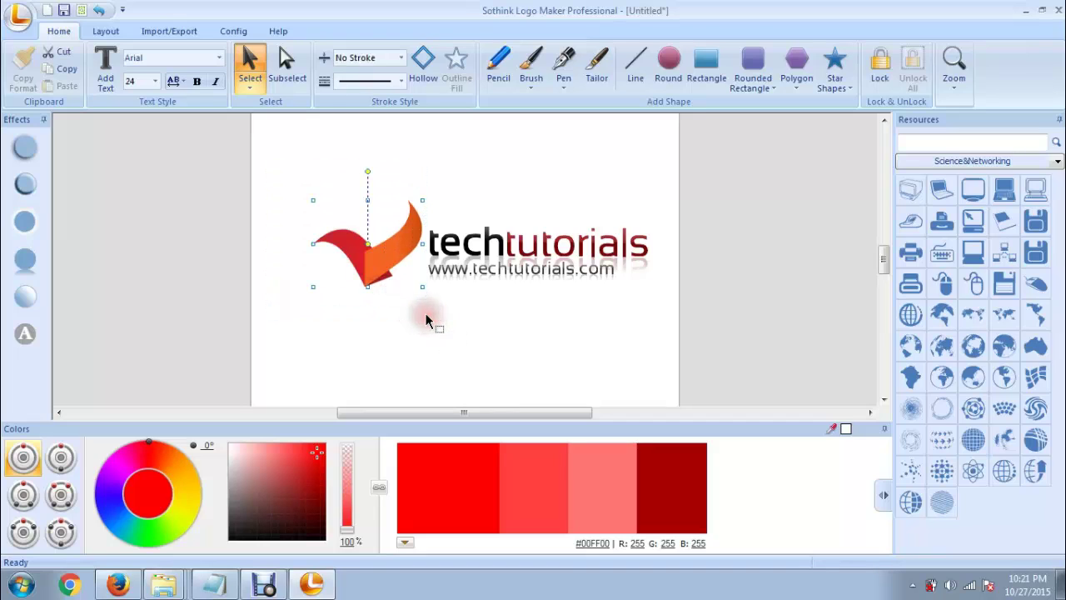
pyautogui.rightClick(403, 250)
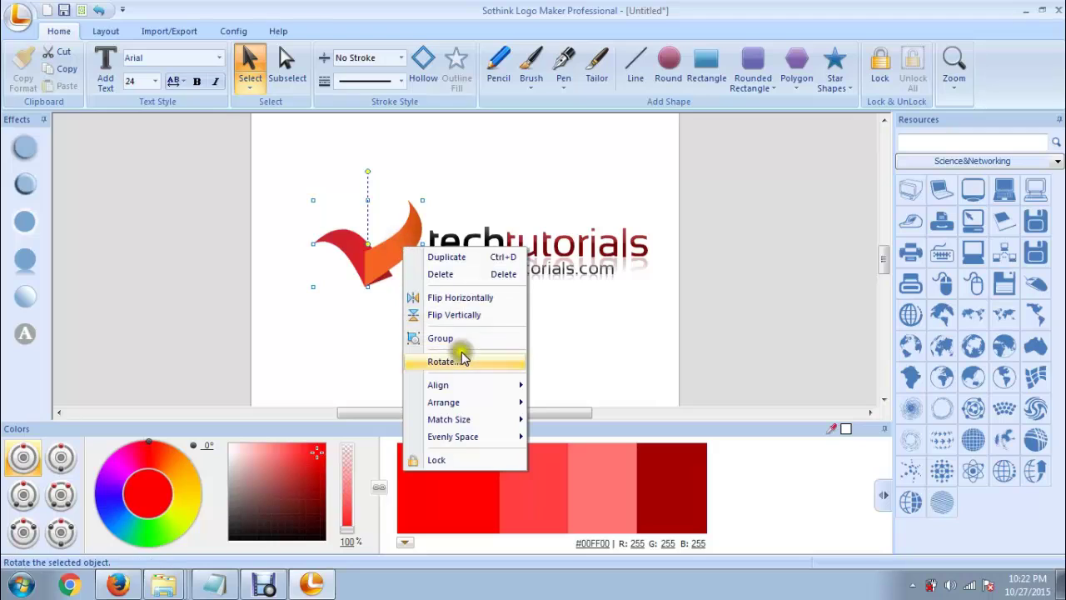
pyautogui.moveTo(452, 392)
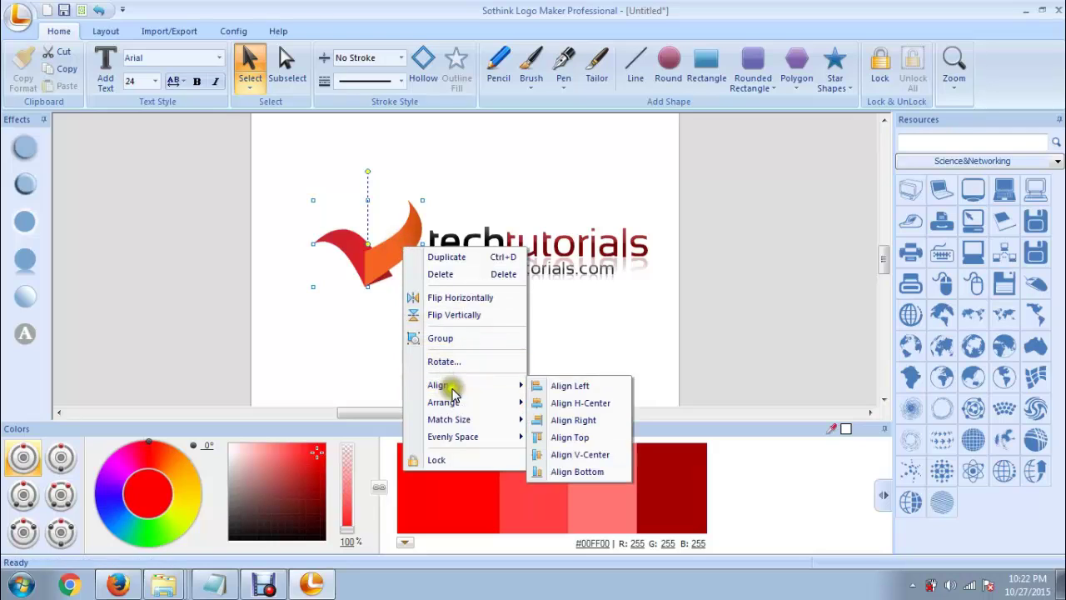
pyautogui.click(443, 274)
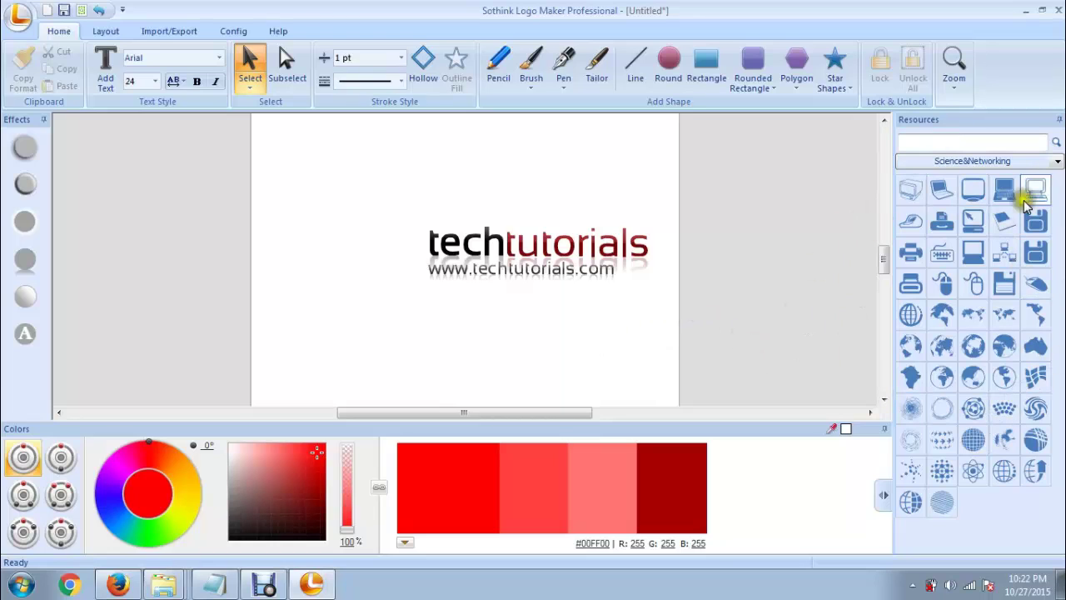
# Browse the Animals, Culture&Religion, Healthcare&Physician and Plant&ECO-friendly icons, ending on Science&Networking
pyautogui.click(966, 163)
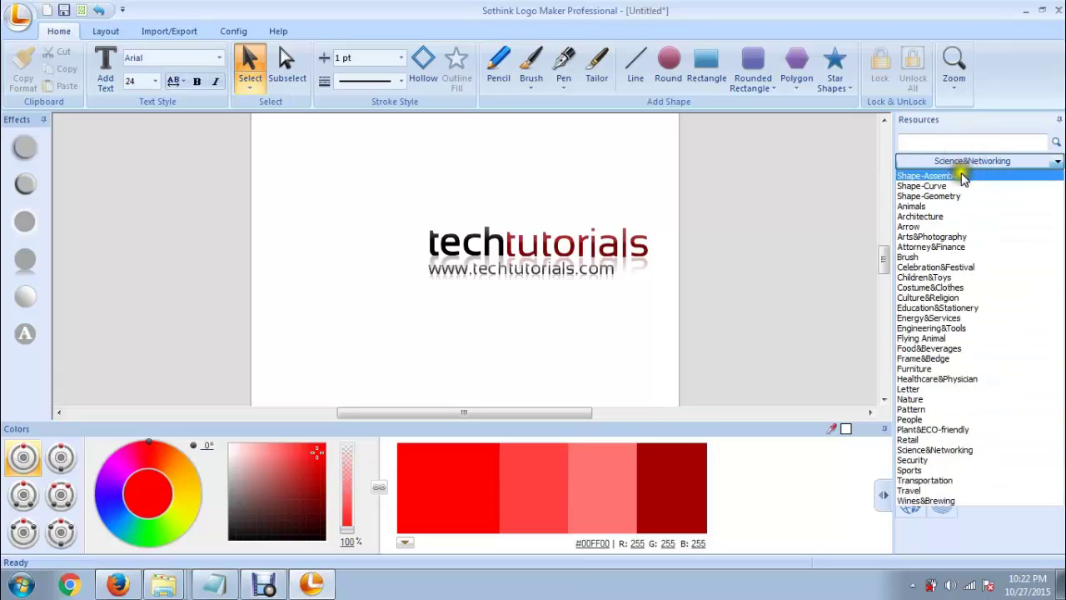
pyautogui.click(964, 206)
pyautogui.click(973, 161)
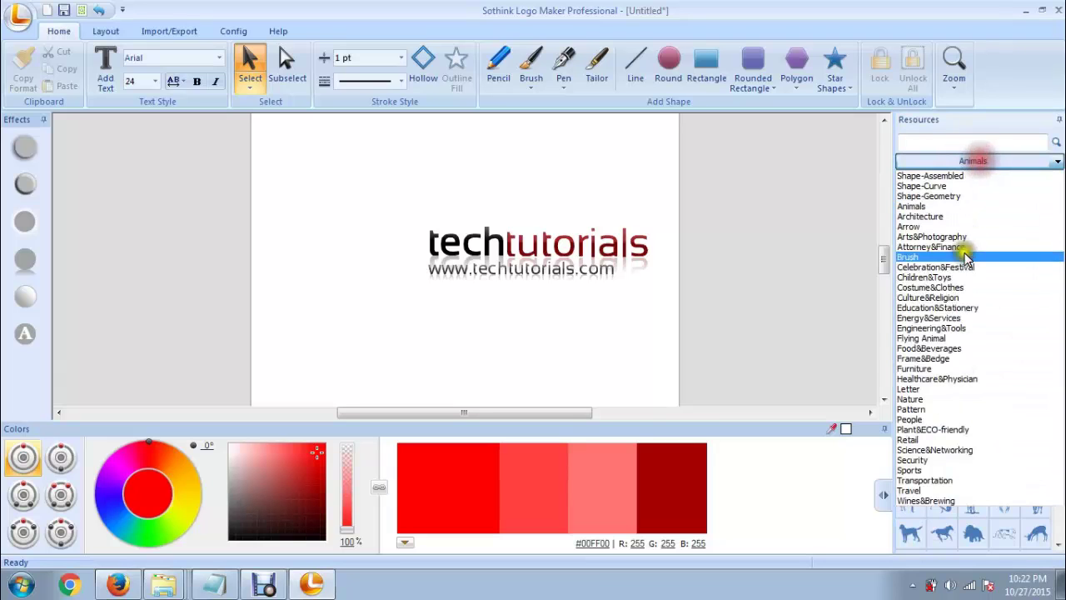
pyautogui.click(940, 292)
pyautogui.click(974, 162)
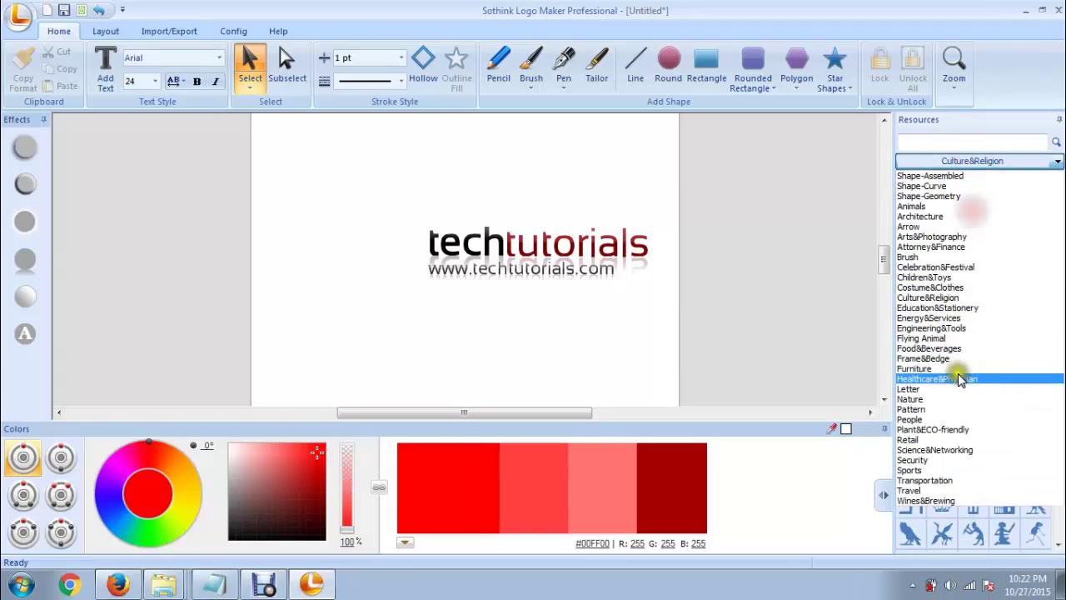
pyautogui.click(958, 373)
pyautogui.click(971, 161)
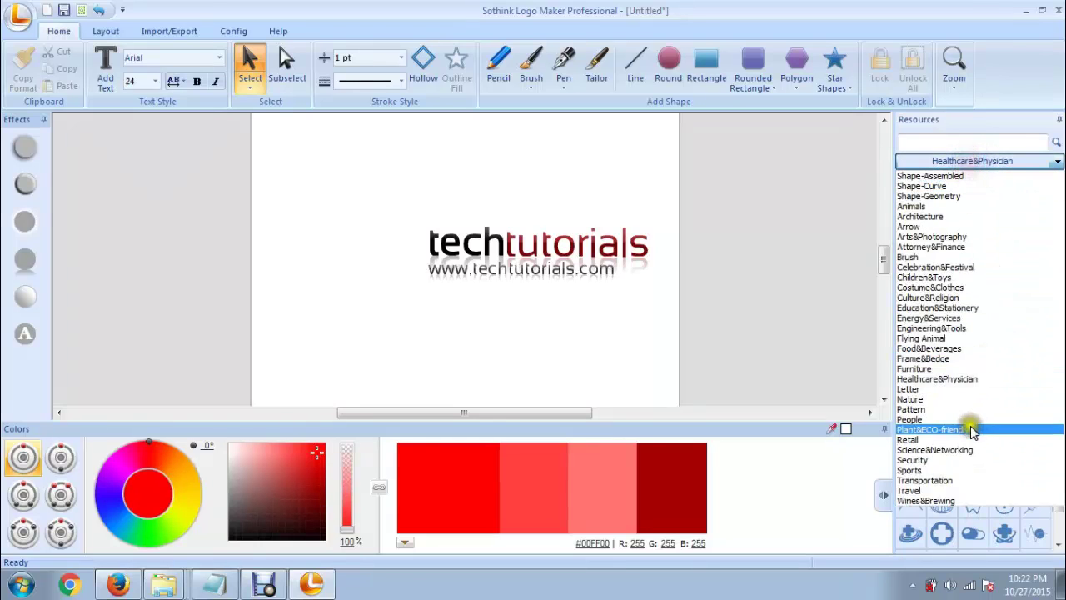
pyautogui.click(971, 428)
pyautogui.click(975, 161)
pyautogui.click(974, 161)
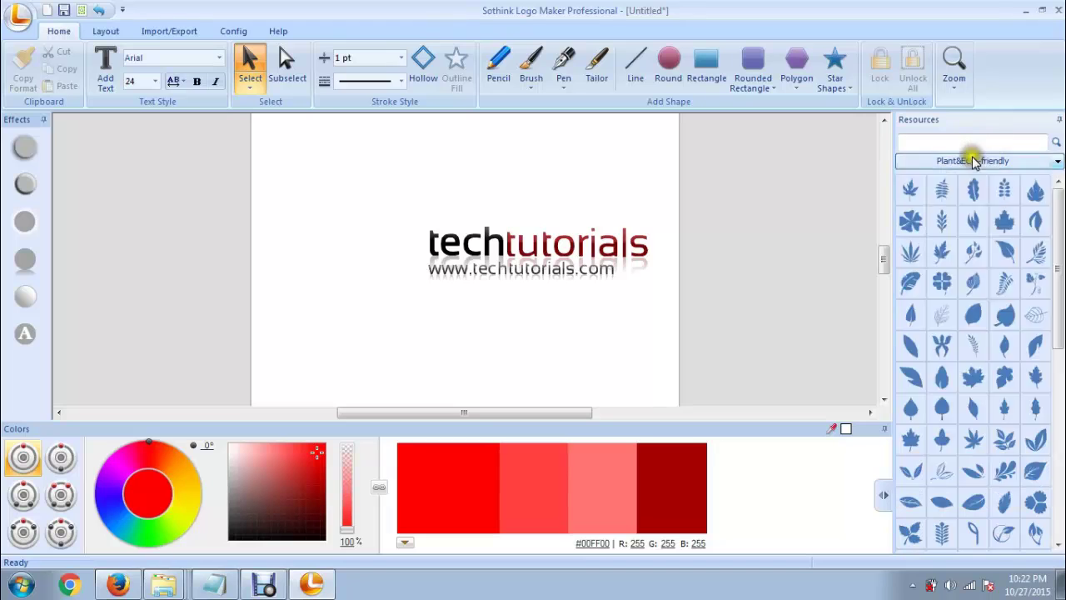
pyautogui.click(974, 161)
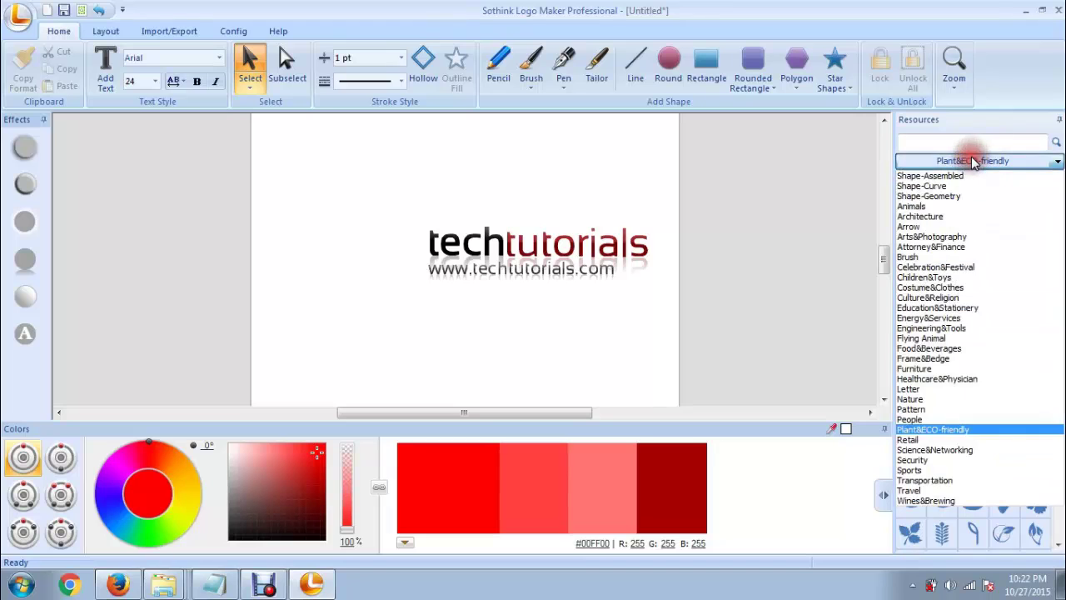
pyautogui.click(948, 451)
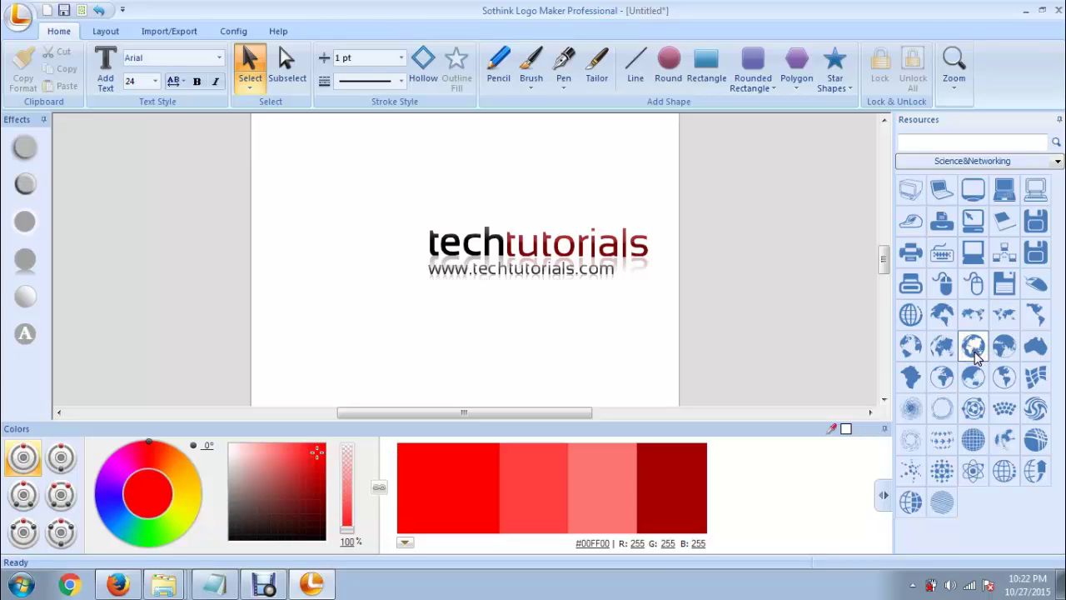
# Place the Science&Networking globe left of the text, resized to 89×89 and nudged alongside
pyautogui.moveTo(976, 354); pyautogui.dragTo(367, 210)
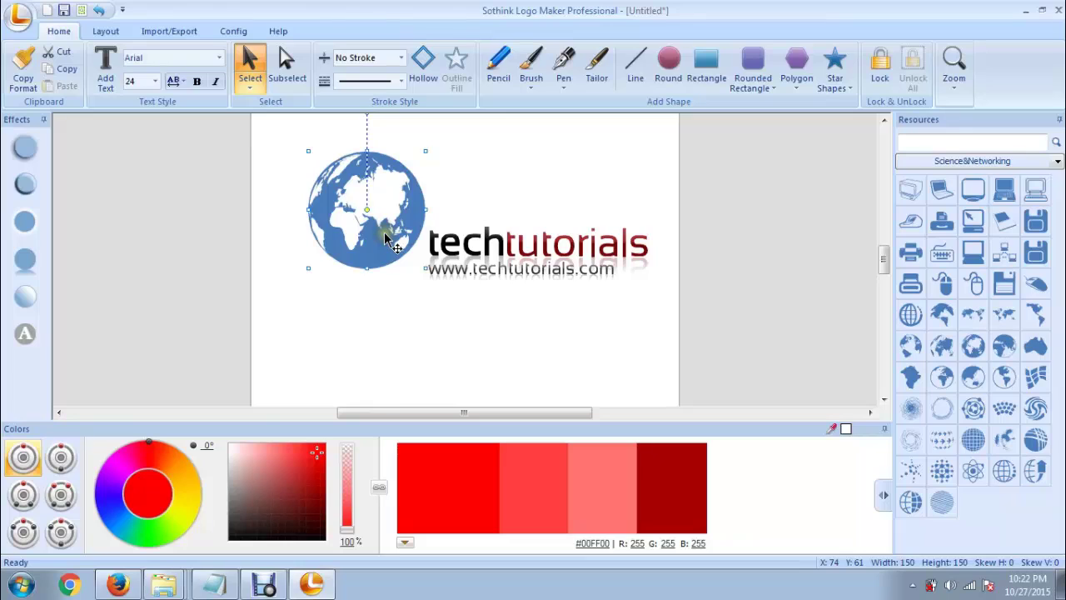
pyautogui.press('Down')
pyautogui.press('Down')
pyautogui.press('Down')
pyautogui.press('Down')
pyautogui.press('Down')
pyautogui.press('Down')
pyautogui.press('Down')
pyautogui.press('Down')
pyautogui.press('Down')
pyautogui.press('Down')
pyautogui.press('Down')
pyautogui.press('Down')
pyautogui.press('Down')
pyautogui.press('Down')
pyautogui.press('Down')
pyautogui.press('Down')
pyautogui.press('Down')
pyautogui.press('Down')
pyautogui.press('Down')
pyautogui.press('Down')
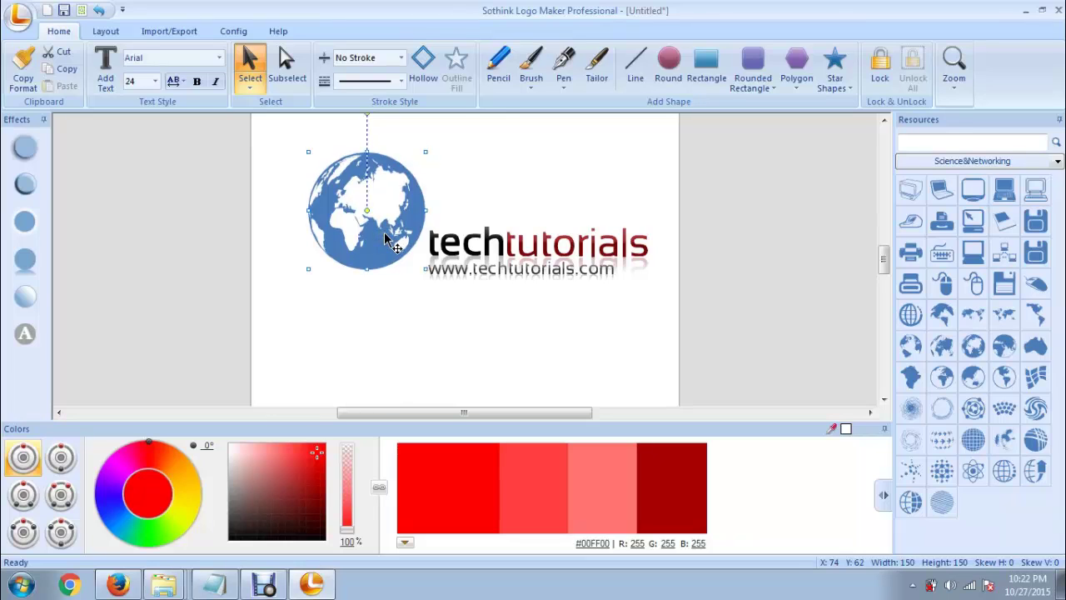
pyautogui.press('Down')
pyautogui.press('Down')
pyautogui.press('Down')
pyautogui.press('Down')
pyautogui.press('Down')
pyautogui.press('Down')
pyautogui.press('Down')
pyautogui.press('Down')
pyautogui.press('Down')
pyautogui.press('Down')
pyautogui.press('Down')
pyautogui.press('Down')
pyautogui.press('Down')
pyautogui.press('Down')
pyautogui.press('Down')
pyautogui.press('Down')
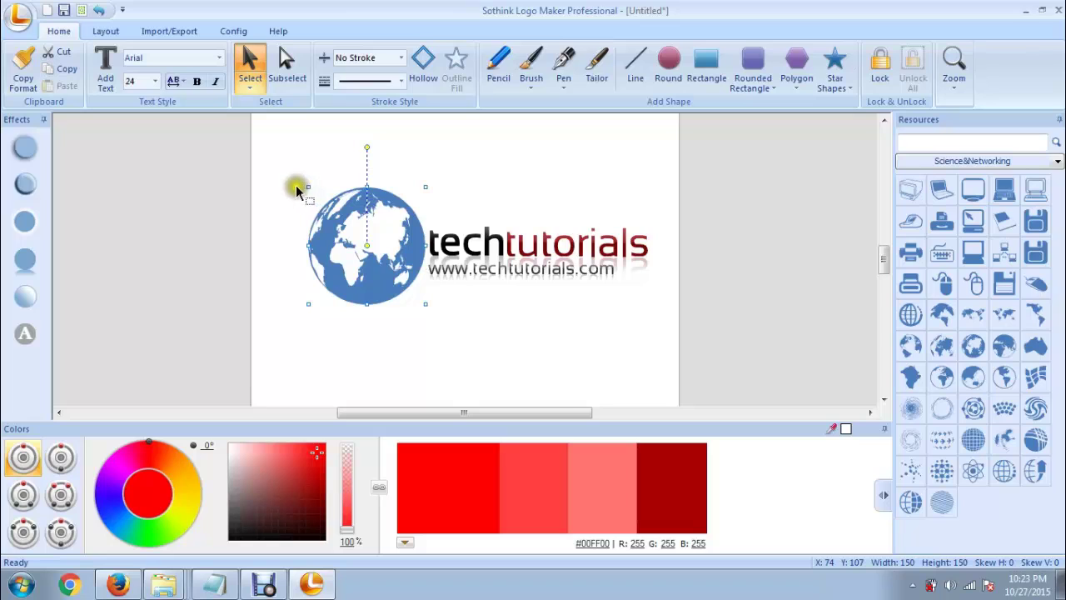
pyautogui.moveTo(309, 187); pyautogui.dragTo(332, 211)
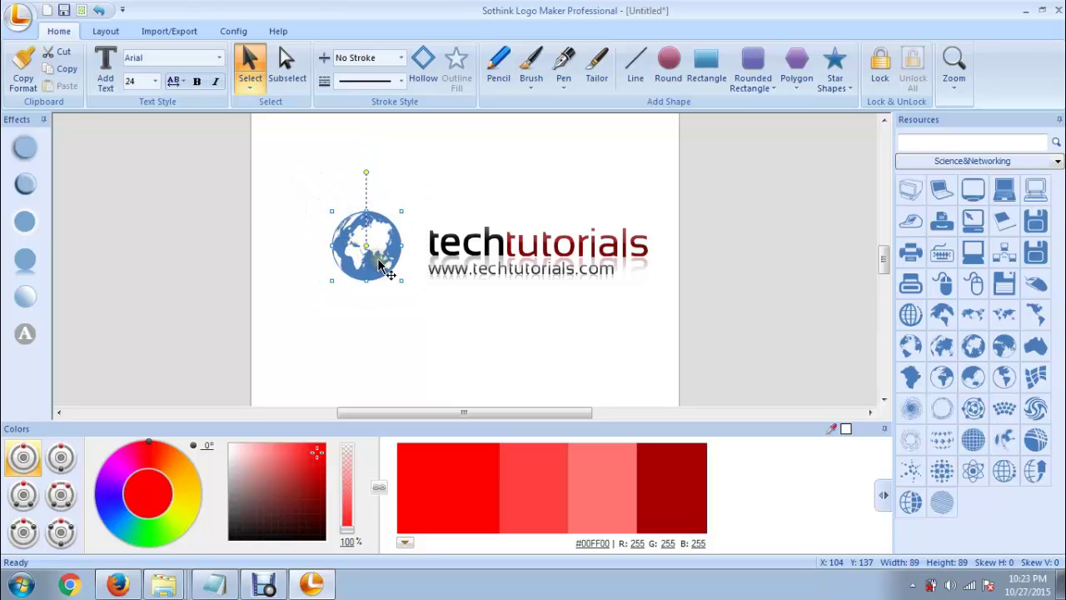
pyautogui.press('Right')
pyautogui.press('Right')
pyautogui.press('Right')
pyautogui.press('Right')
pyautogui.press('Right')
pyautogui.press('Right')
pyautogui.press('Right')
pyautogui.press('Right')
pyautogui.press('Right')
pyautogui.press('Right')
pyautogui.press('Right')
pyautogui.press('Right')
pyautogui.press('Right')
pyautogui.press('Right')
pyautogui.press('Right')
pyautogui.press('Right')
pyautogui.press('Right')
pyautogui.press('Right')
pyautogui.press('Right')
pyautogui.press('Right')
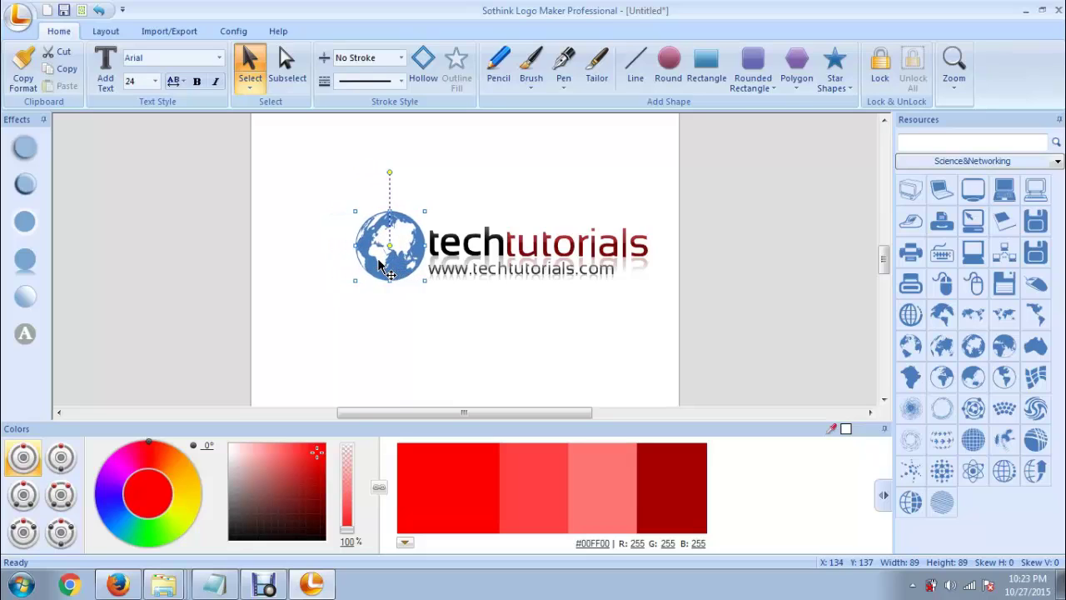
pyautogui.moveTo(379, 265); pyautogui.dragTo(378, 265)
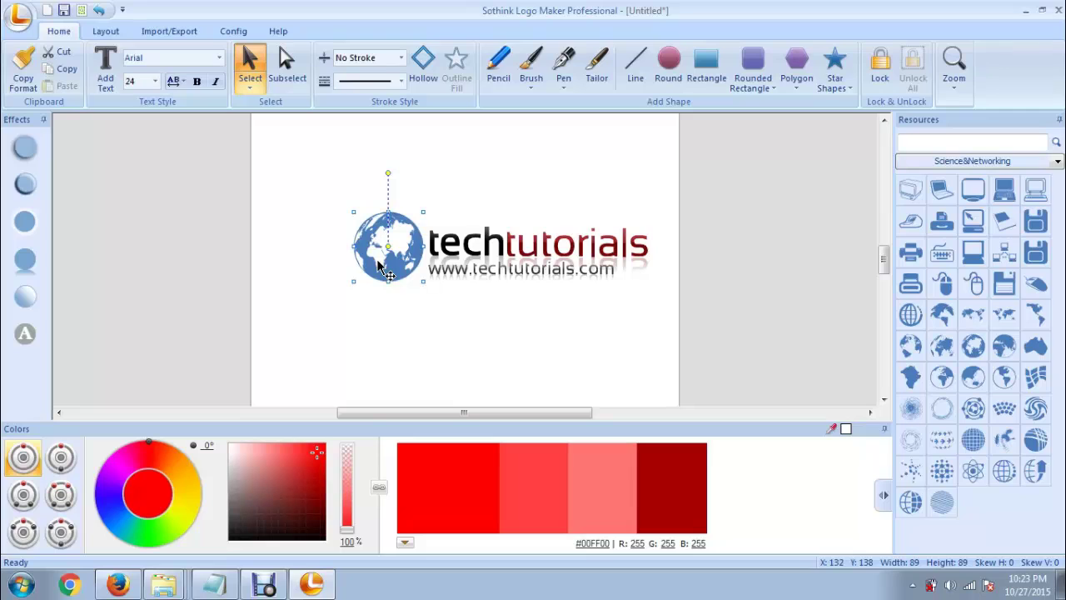
pyautogui.click(511, 365)
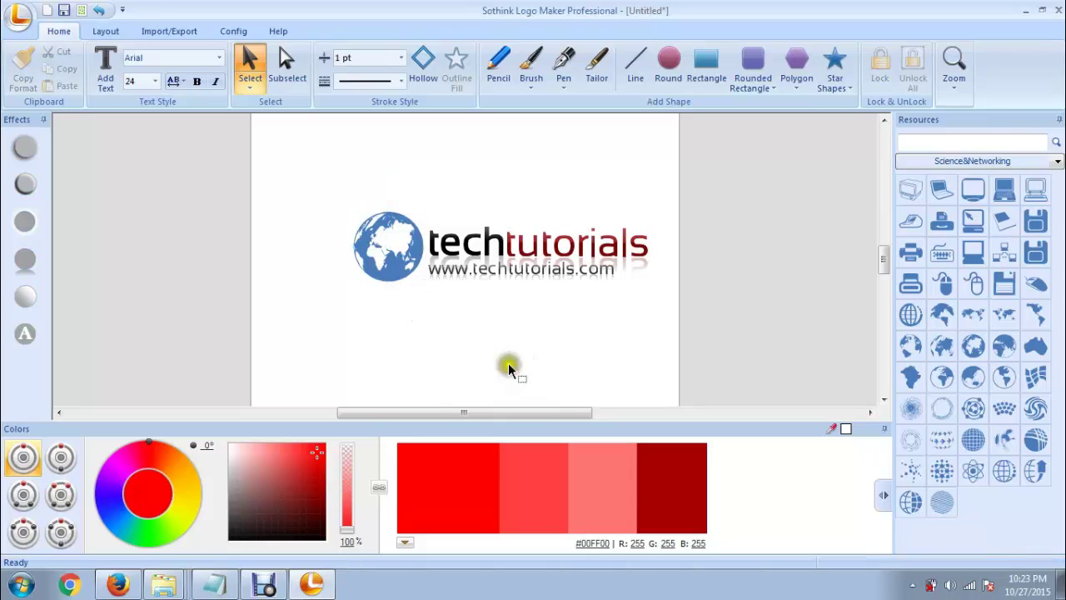
# Fill the globe icon with dark red #B41F1F from the Colors panel
pyautogui.click(389, 265)
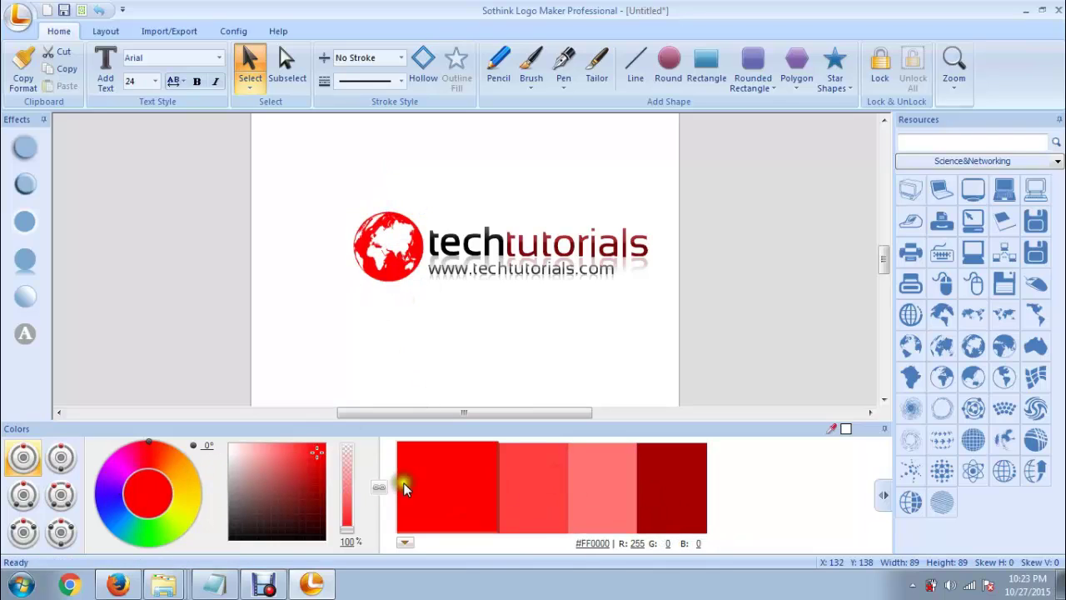
pyautogui.click(281, 467)
pyautogui.moveTo(282, 466)
pyautogui.mouseDown()
pyautogui.moveTo(292, 500)
pyautogui.moveTo(240, 495)
pyautogui.moveTo(292, 454)
pyautogui.mouseUp()
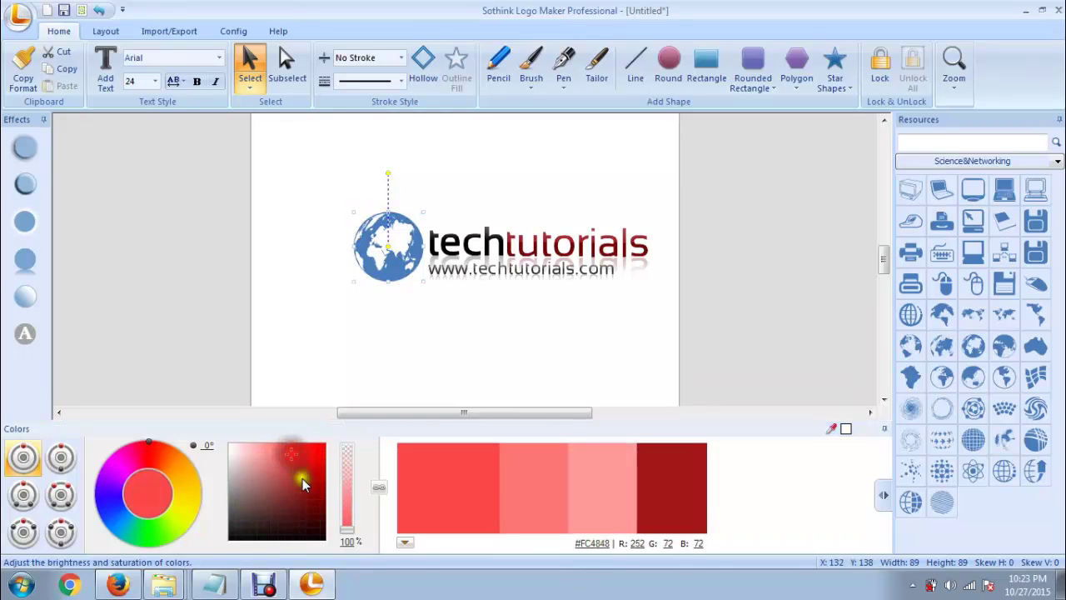
pyautogui.click(302, 480)
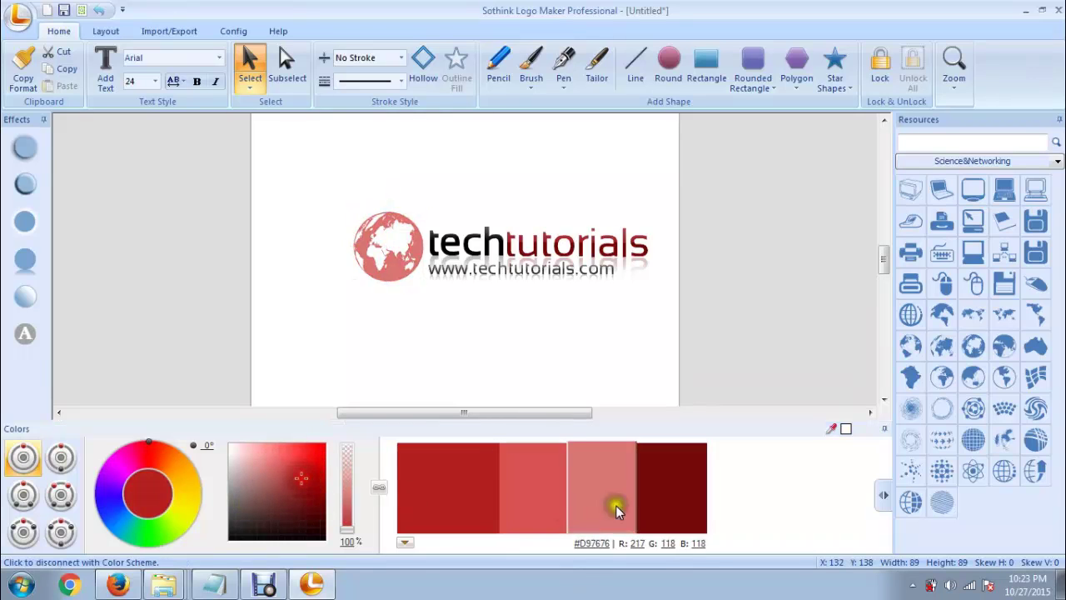
pyautogui.click(655, 480)
pyautogui.click(428, 366)
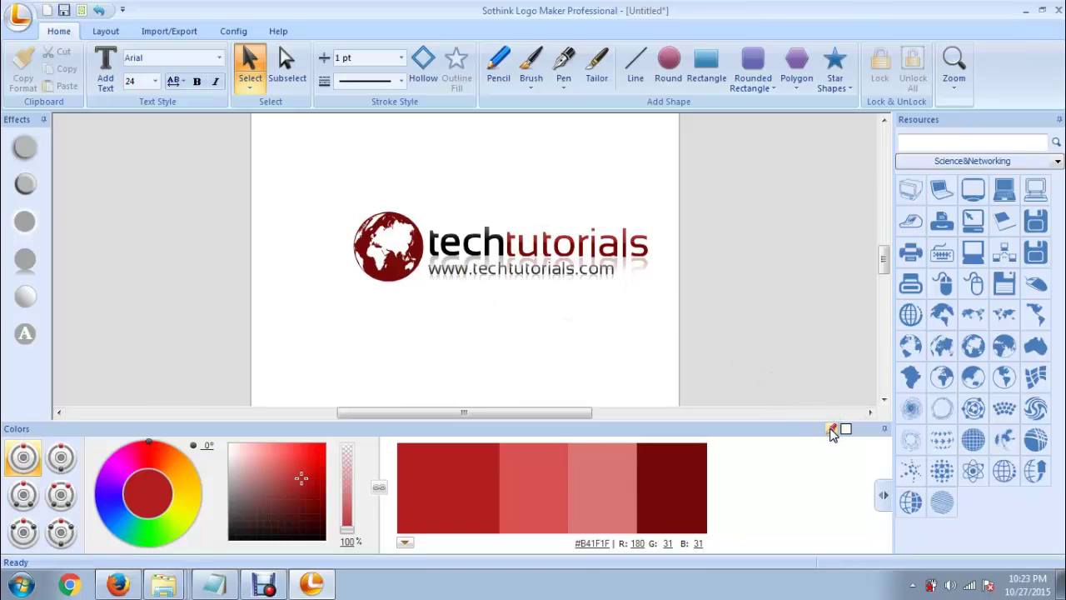
# Sample the dark red from the logo lettering and reselect the globe
pyautogui.click(831, 429)
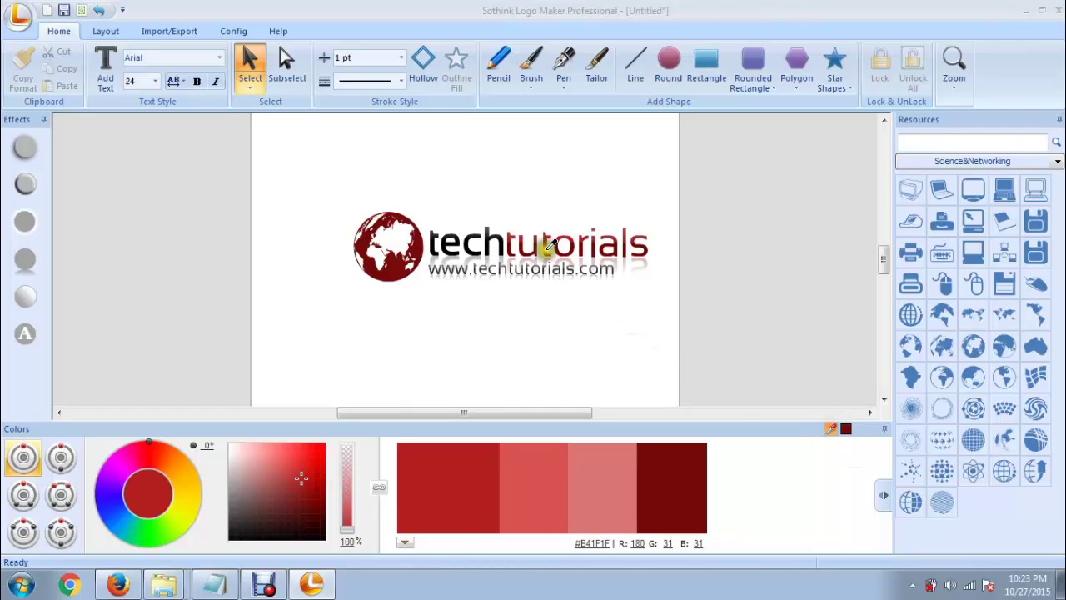
pyautogui.click(547, 249)
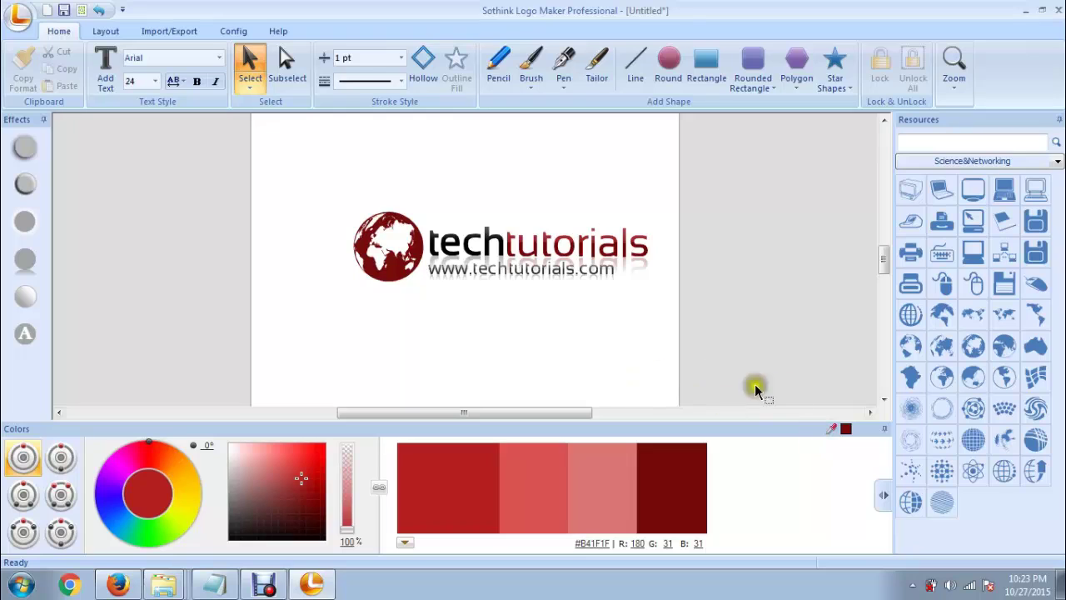
pyautogui.click(358, 253)
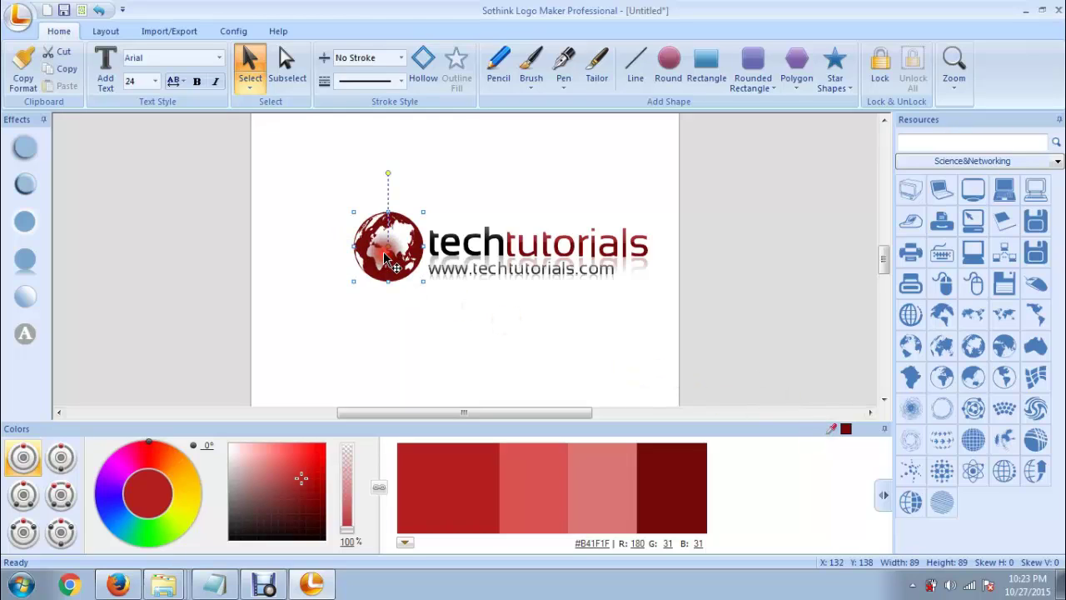
# Apply a Reflection preset beneath the globe, then marquee-select all logo parts
pyautogui.click(840, 431)
pyautogui.click(484, 364)
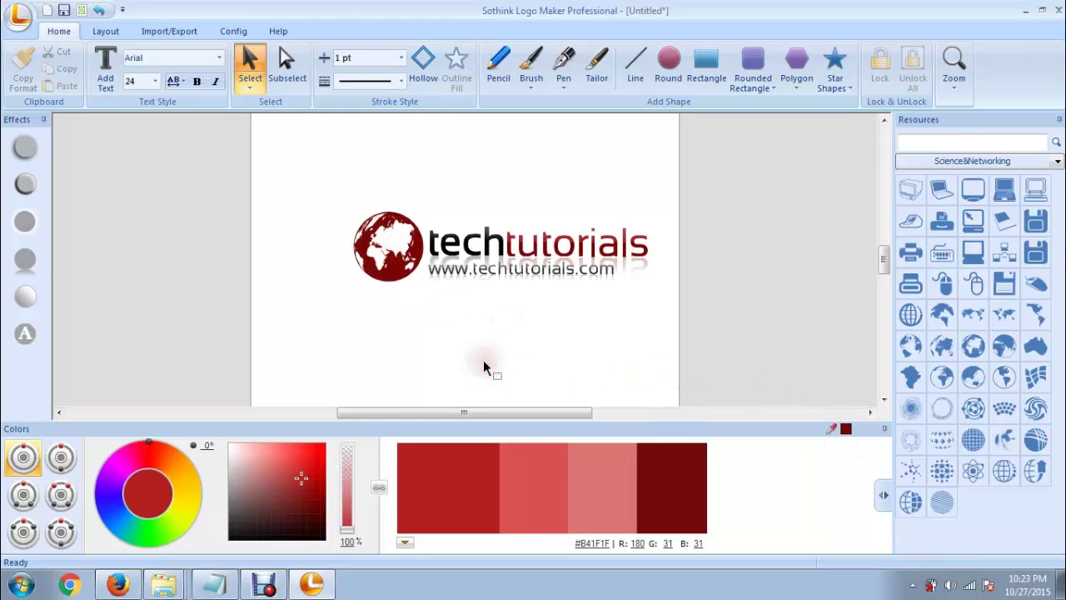
pyautogui.click(390, 267)
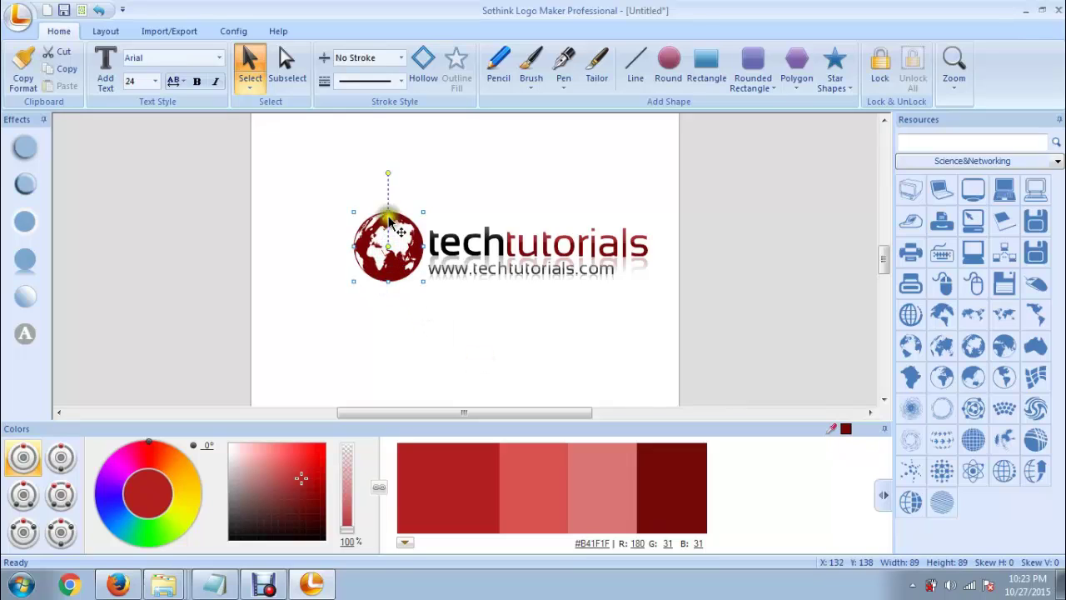
pyautogui.click(27, 293)
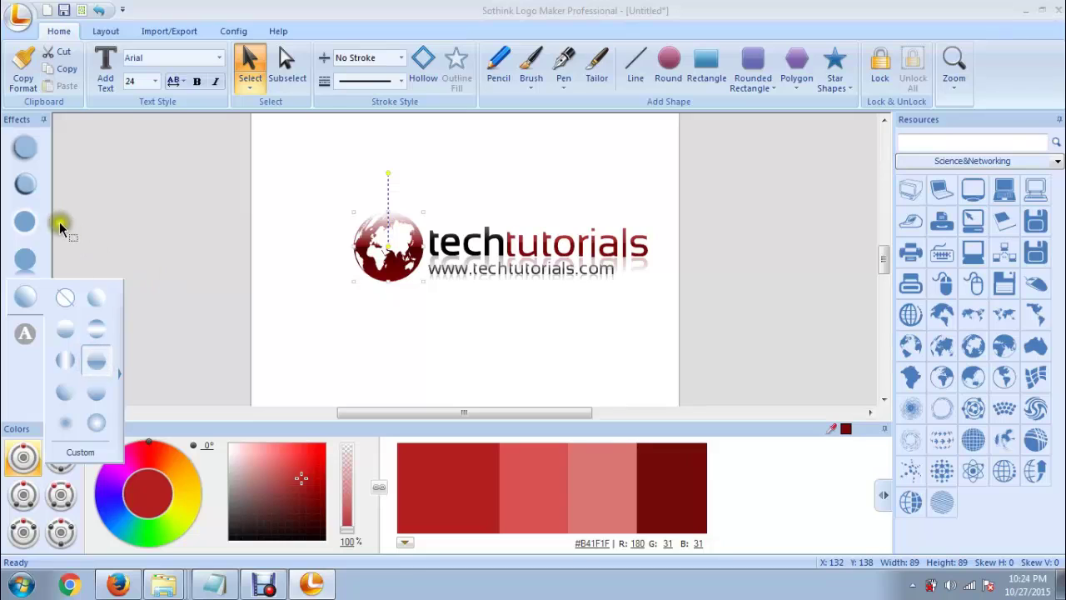
pyautogui.click(22, 260)
pyautogui.click(98, 294)
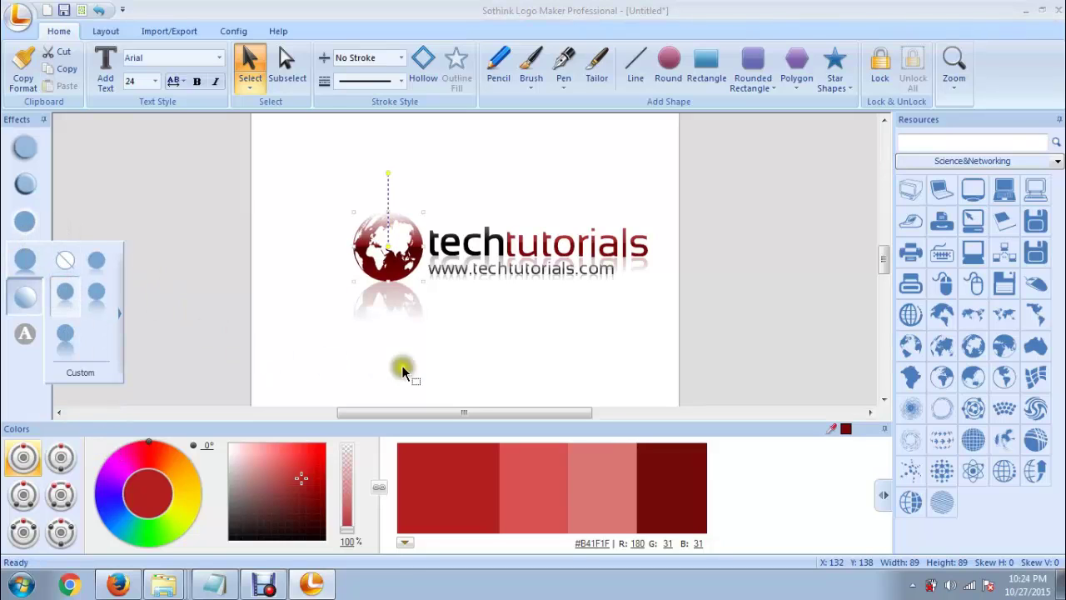
pyautogui.click(551, 358)
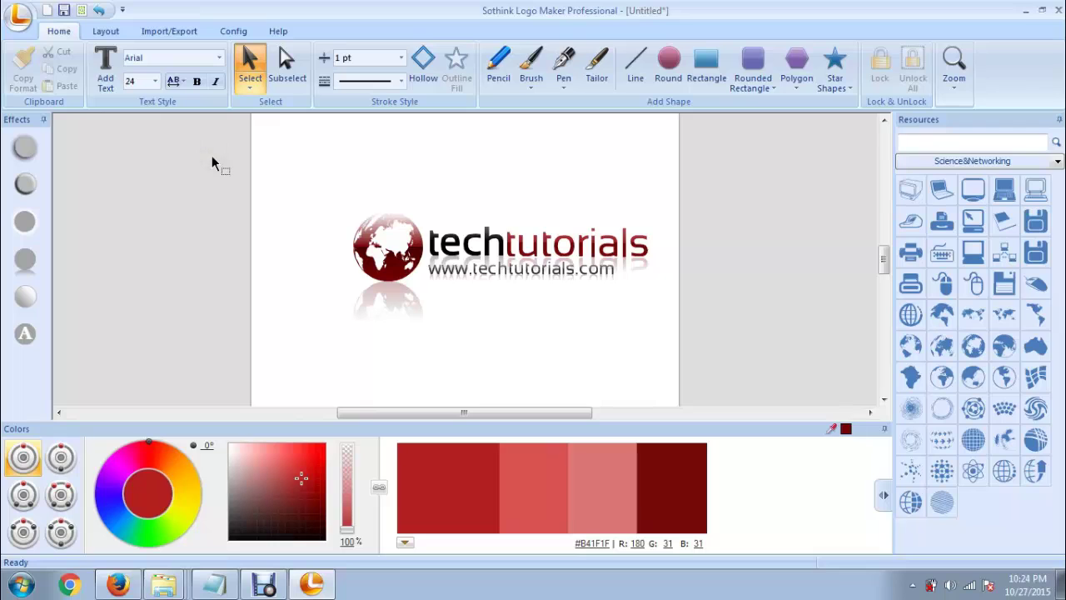
pyautogui.moveTo(214, 157)
pyautogui.mouseDown()
pyautogui.moveTo(507, 322)
pyautogui.moveTo(782, 404)
pyautogui.mouseUp()
# Shift the whole logo one pixel to the left
pyautogui.press('Left')
pyautogui.press('Left')
pyautogui.press('Left')
pyautogui.press('Left')
pyautogui.press('Left')
pyautogui.press('Left')
pyautogui.press('Left')
pyautogui.press('Left')
pyautogui.press('Left')
pyautogui.press('Left')
pyautogui.press('Left')
pyautogui.press('Left')
pyautogui.press('Left')
pyautogui.press('Left')
pyautogui.press('Left')
pyautogui.press('Left')
pyautogui.press('Left')
pyautogui.press('Left')
pyautogui.press('Left')
pyautogui.press('Left')
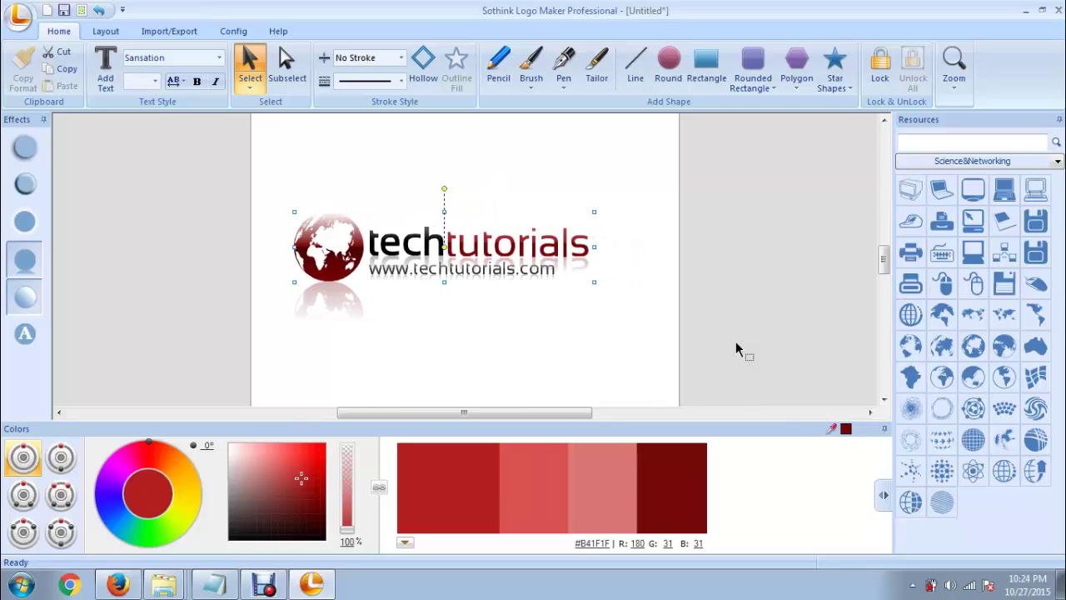
pyautogui.press('Right')
pyautogui.press('Right')
pyautogui.press('Right')
pyautogui.press('Right')
pyautogui.press('Right')
pyautogui.press('Right')
pyautogui.press('Right')
pyautogui.press('Right')
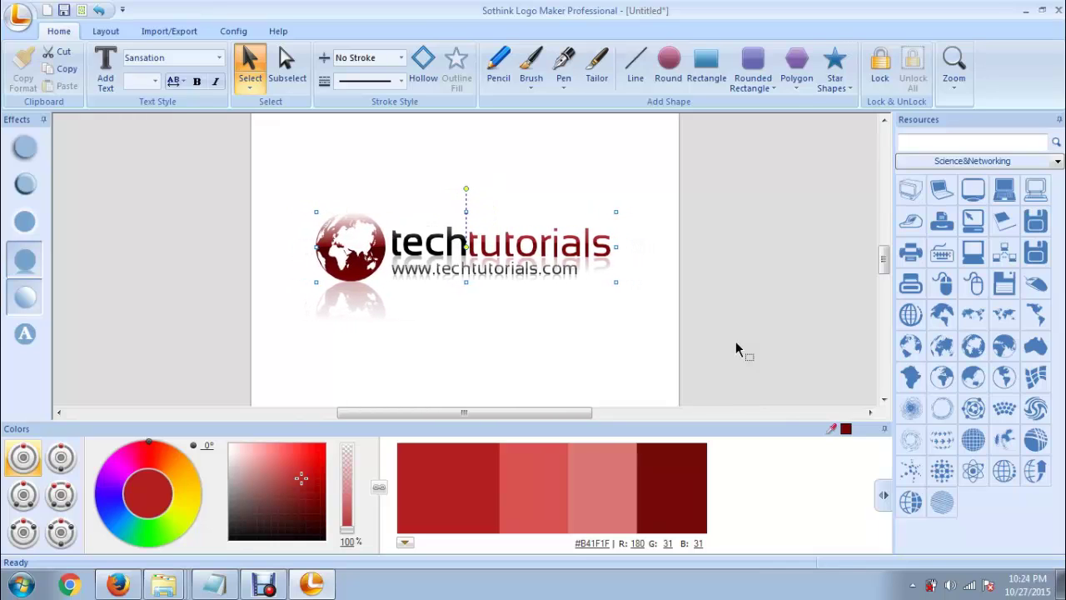
pyautogui.press('Left')
pyautogui.click(774, 345)
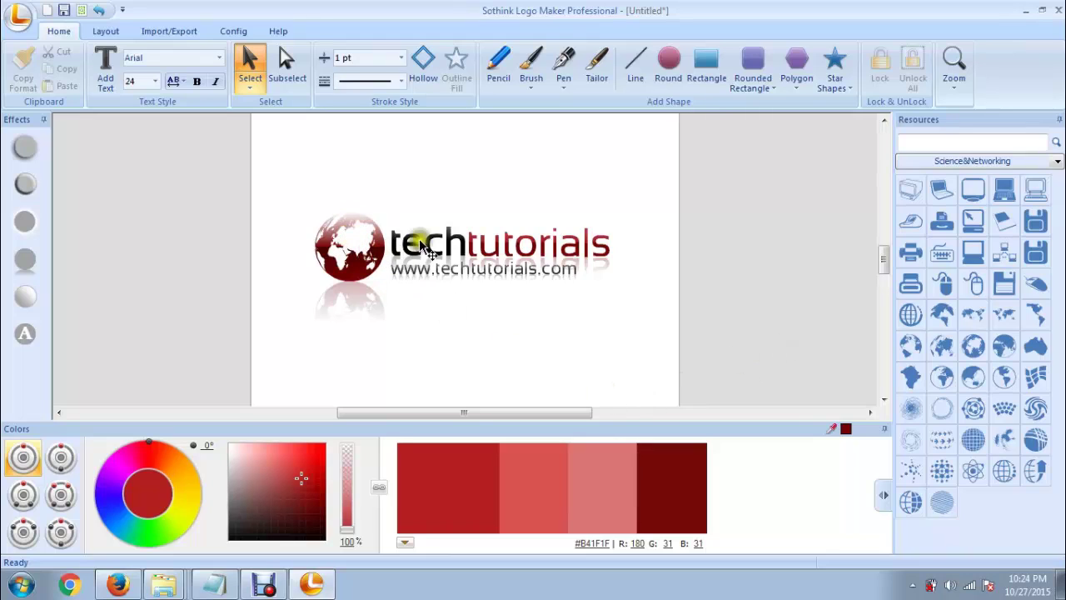
# Group the globe, techtutorials name and URL slogan into one 384×89 object
pyautogui.moveTo(207, 146); pyautogui.dragTo(762, 384)
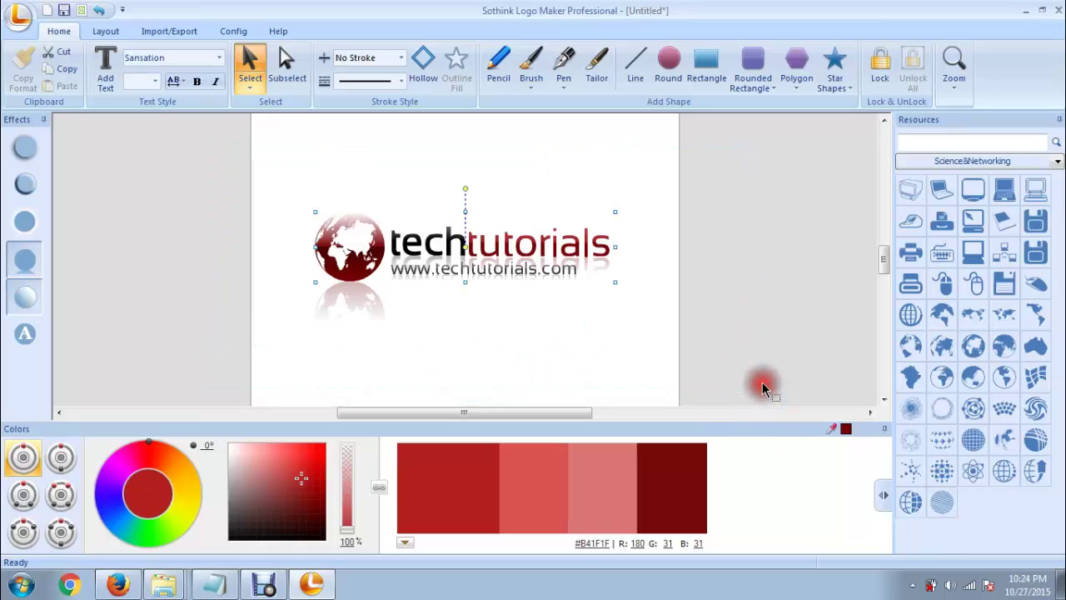
pyautogui.rightClick(510, 258)
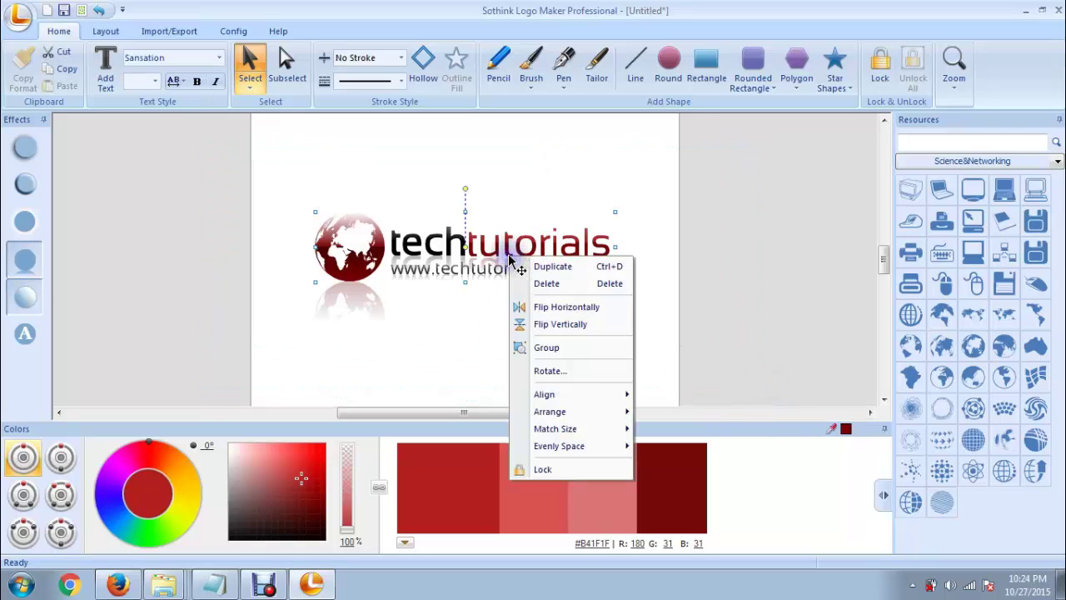
pyautogui.click(537, 349)
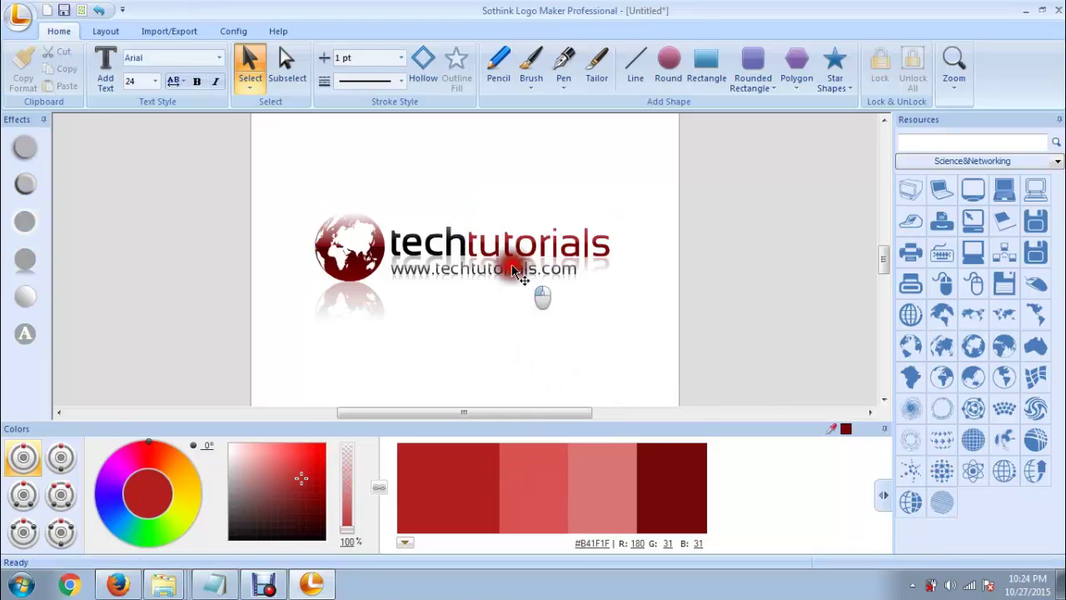
pyautogui.click(671, 312)
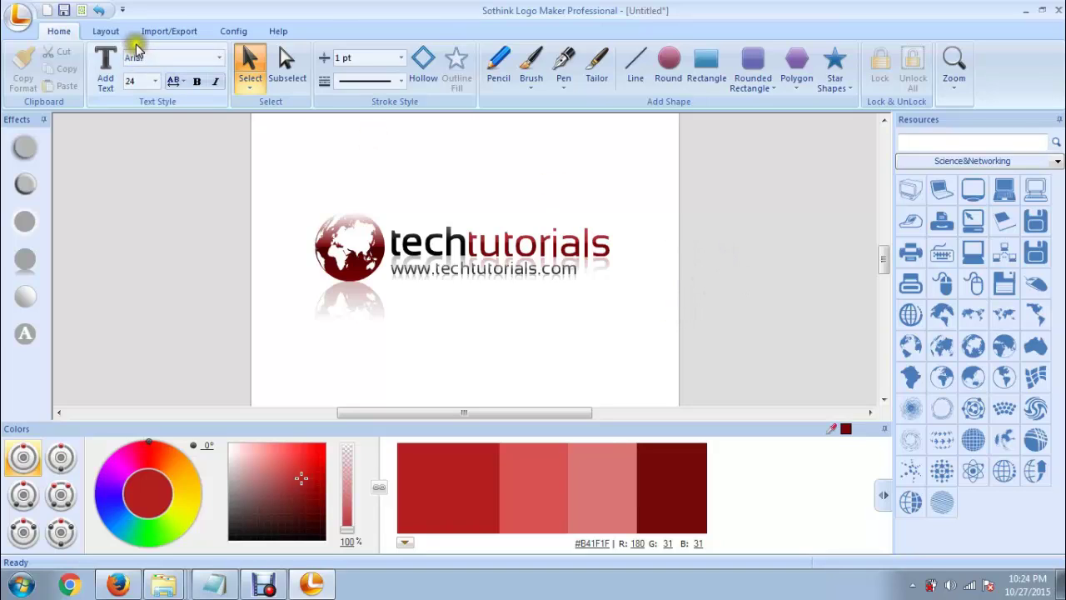
# Set up Export Image with PNG format and a transparent background
pyautogui.click(171, 33)
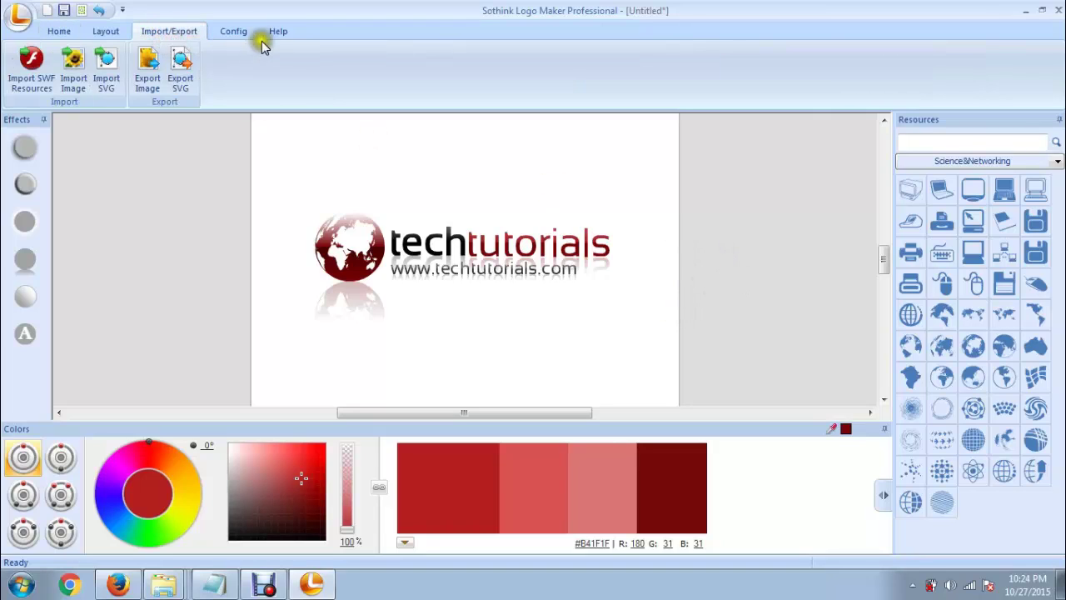
pyautogui.click(145, 76)
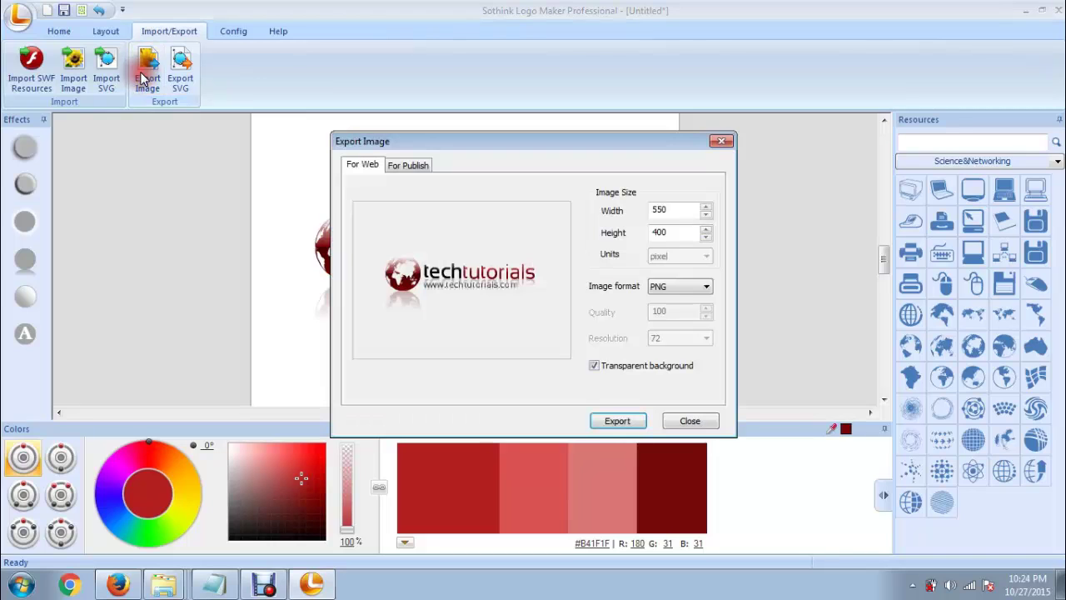
pyautogui.click(699, 286)
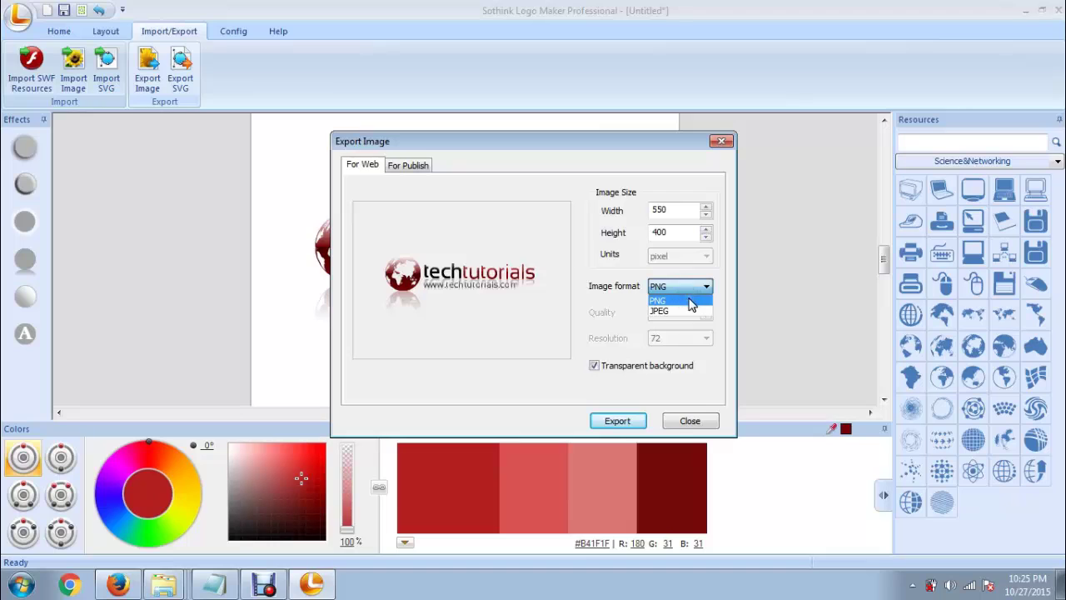
pyautogui.click(689, 302)
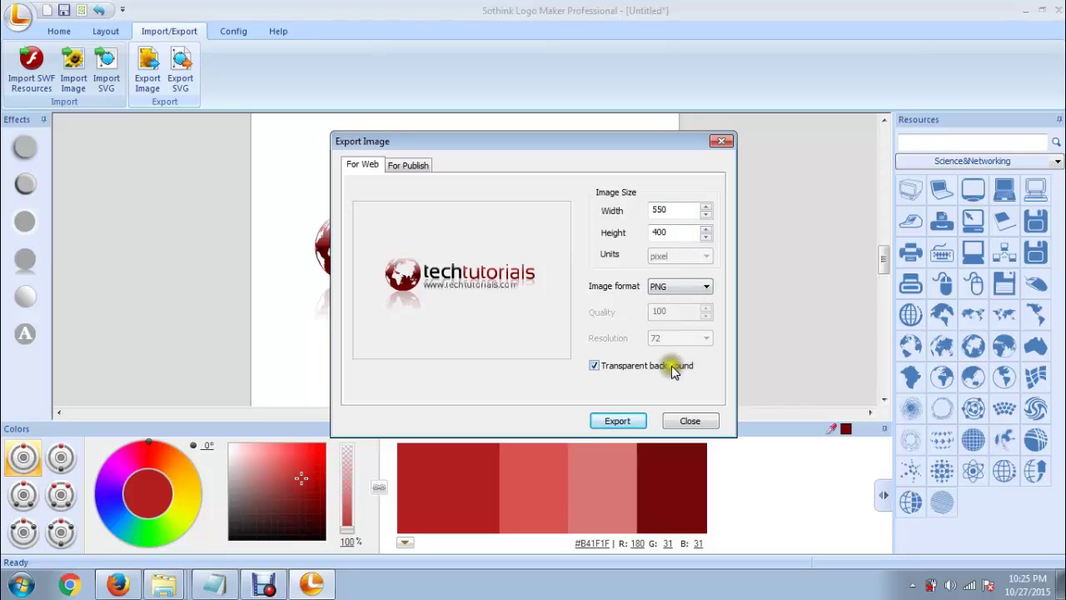
pyautogui.click(594, 366)
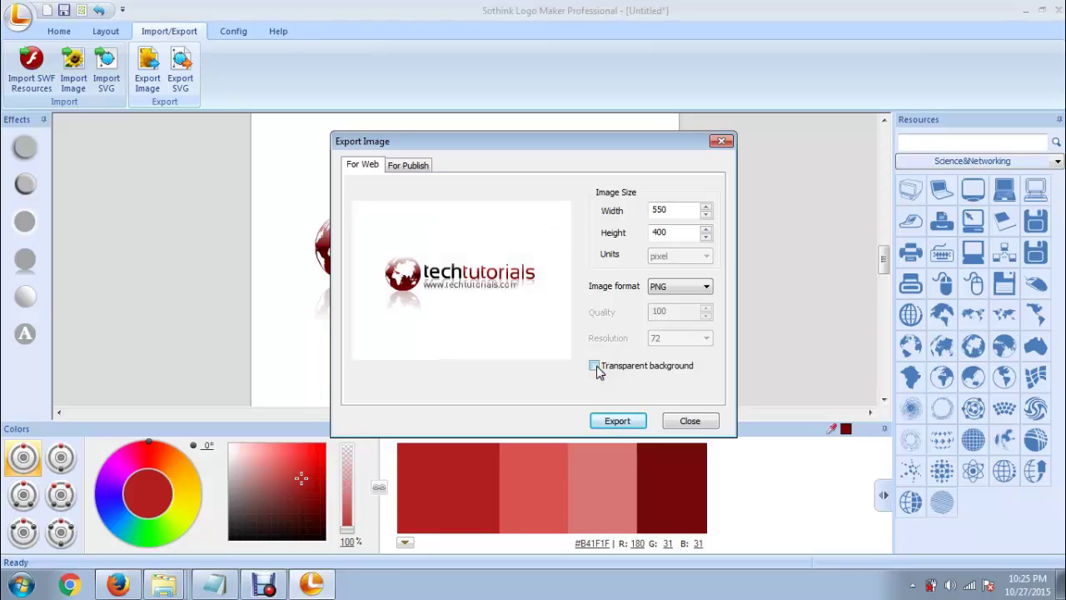
pyautogui.click(595, 366)
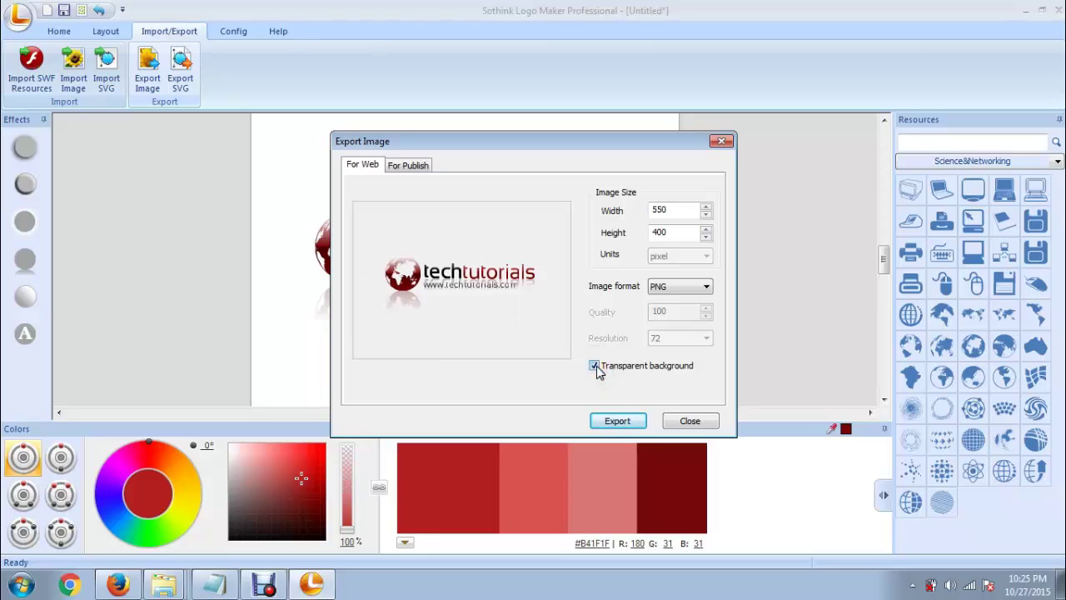
# Export the 550×400 image to the Desktop as logo1 and close the dialog
pyautogui.click(613, 421)
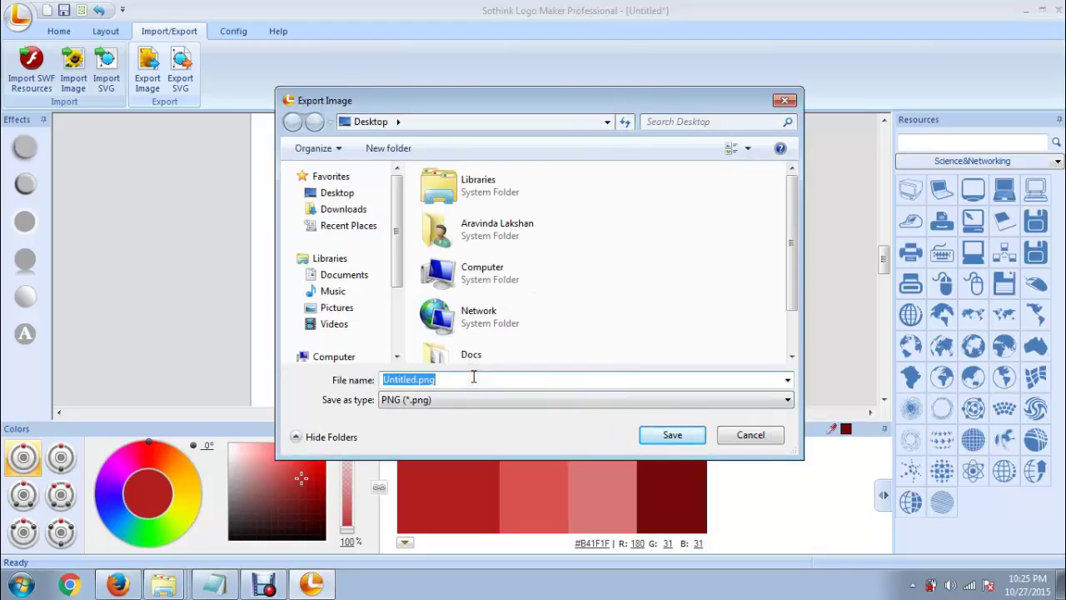
pyautogui.write('logo1')
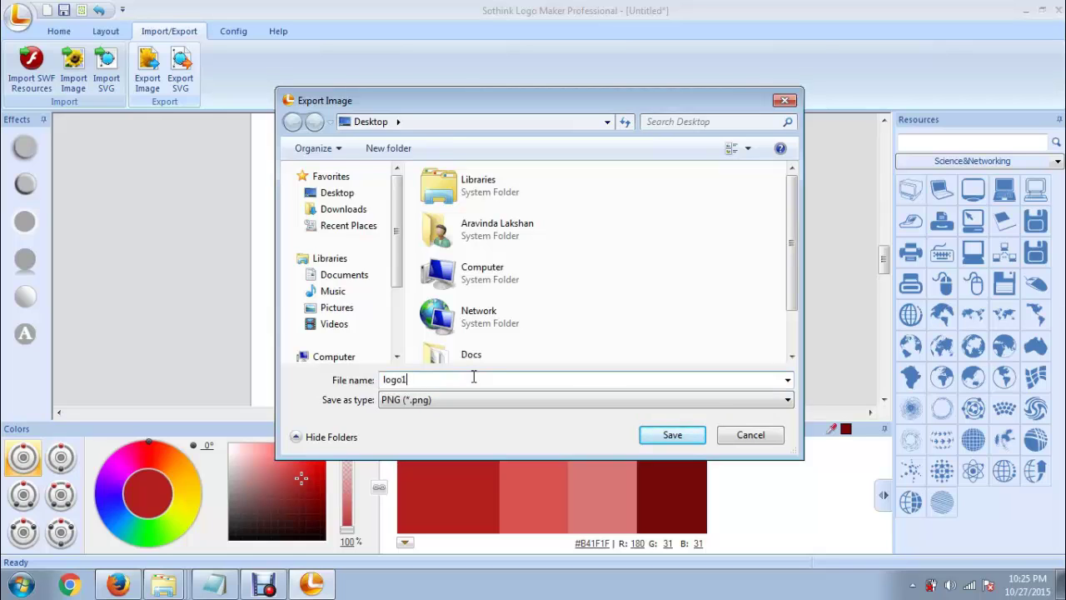
pyautogui.press('Return')
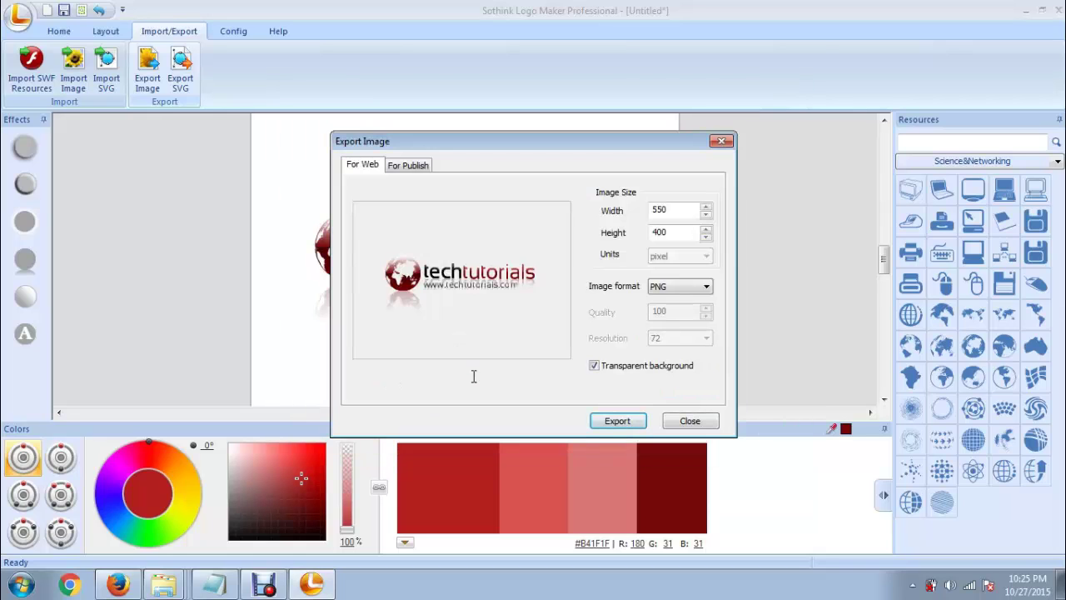
pyautogui.click(691, 421)
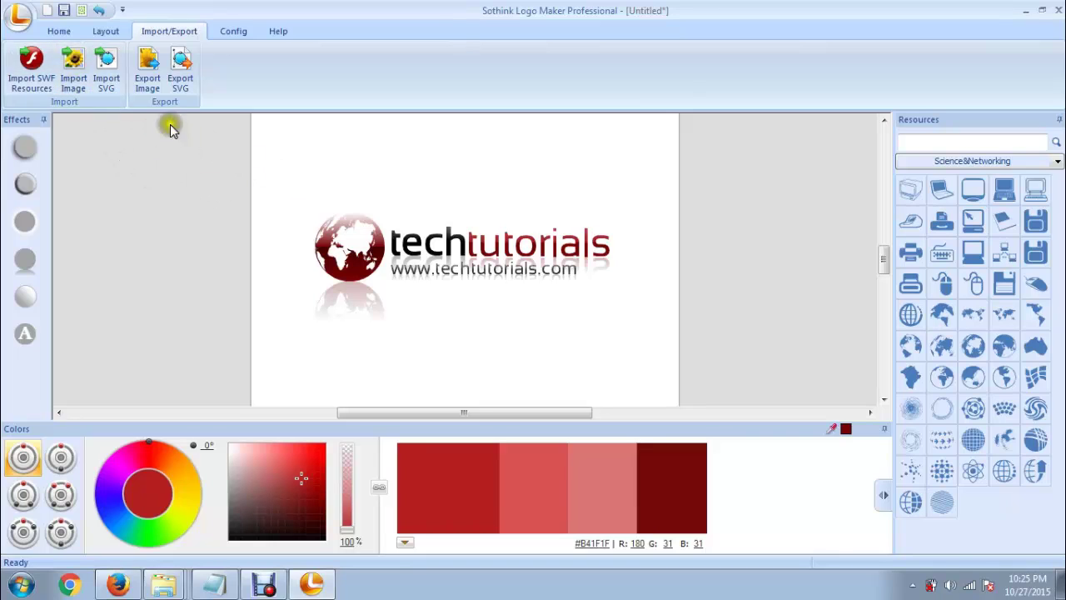
# Save the project to the Desktop as logo1.lmk, then minimise the Logo Maker window
pyautogui.click(18, 17)
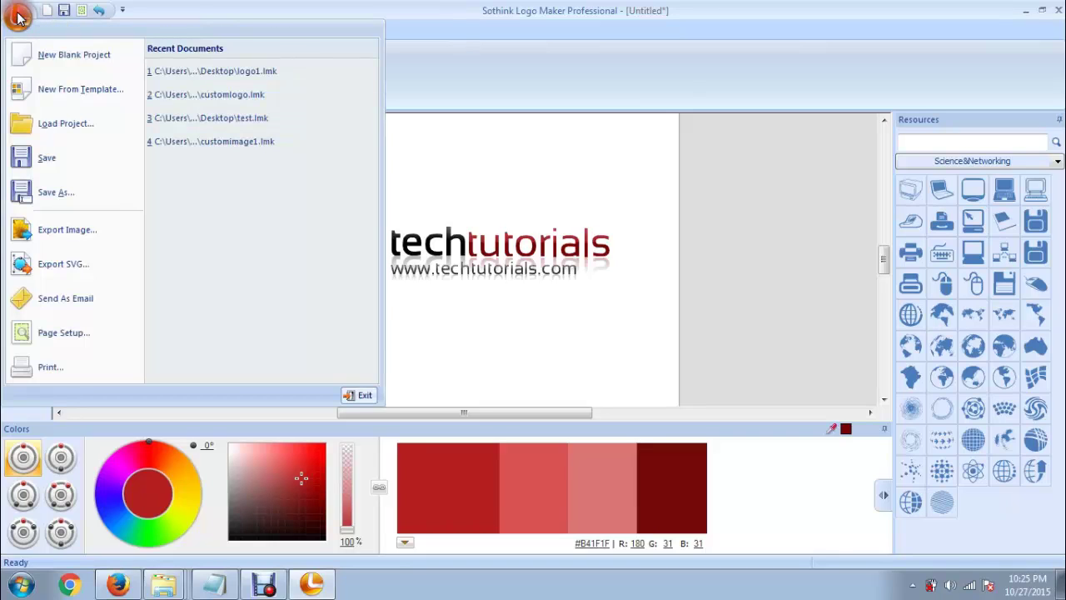
pyautogui.click(62, 191)
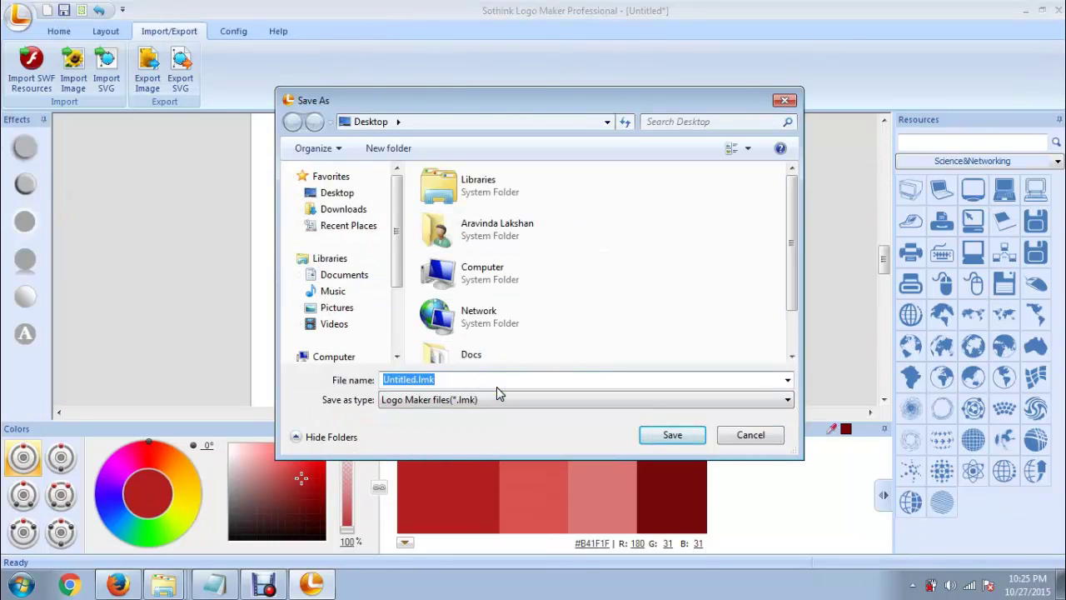
pyautogui.write('g')
pyautogui.press('BackSpace')
pyautogui.write('logo1')
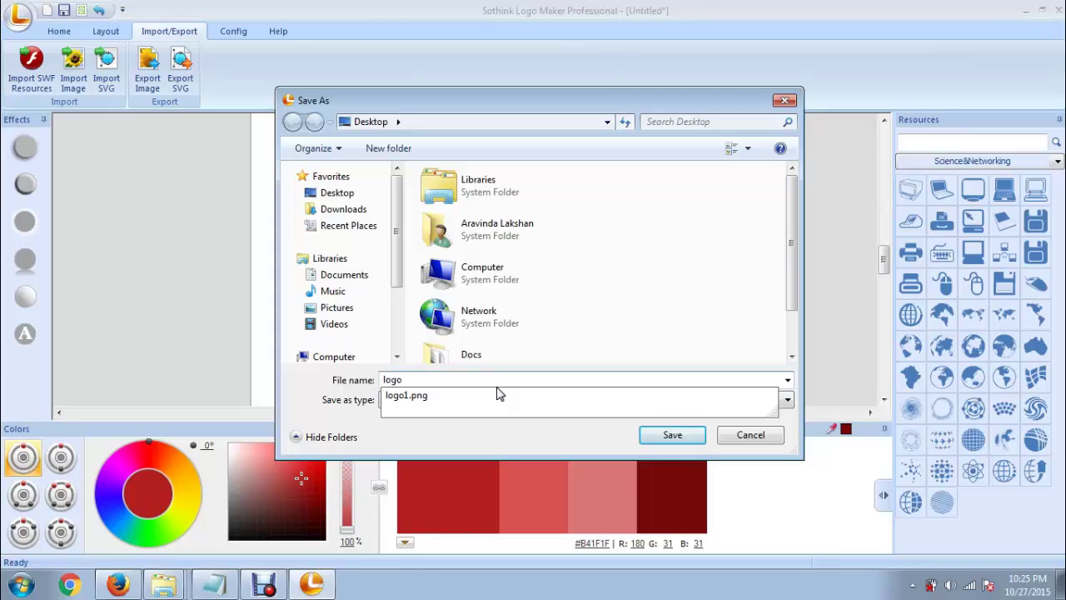
pyautogui.click(679, 434)
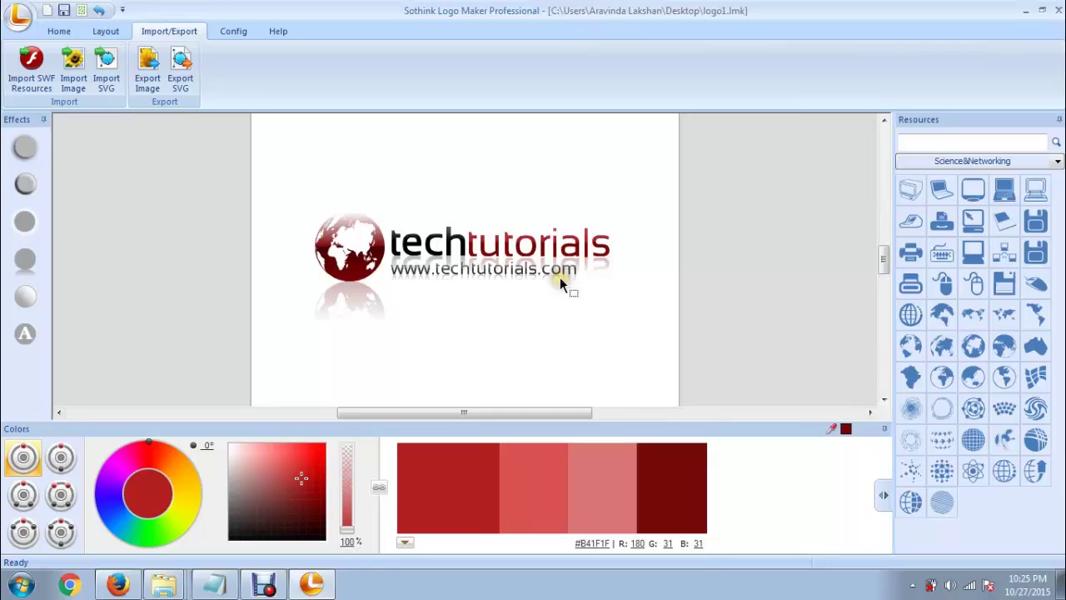
pyautogui.click(1026, 10)
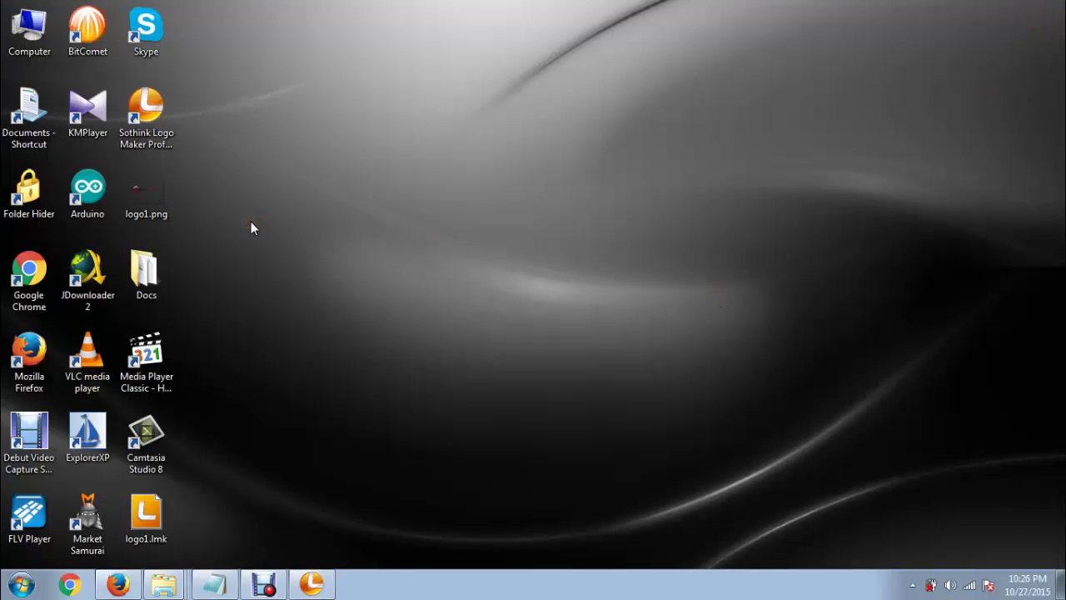
# Open logo1.png from the desktop in Windows Photo Viewer to inspect the globe logo
pyautogui.doubleClick(156, 198)
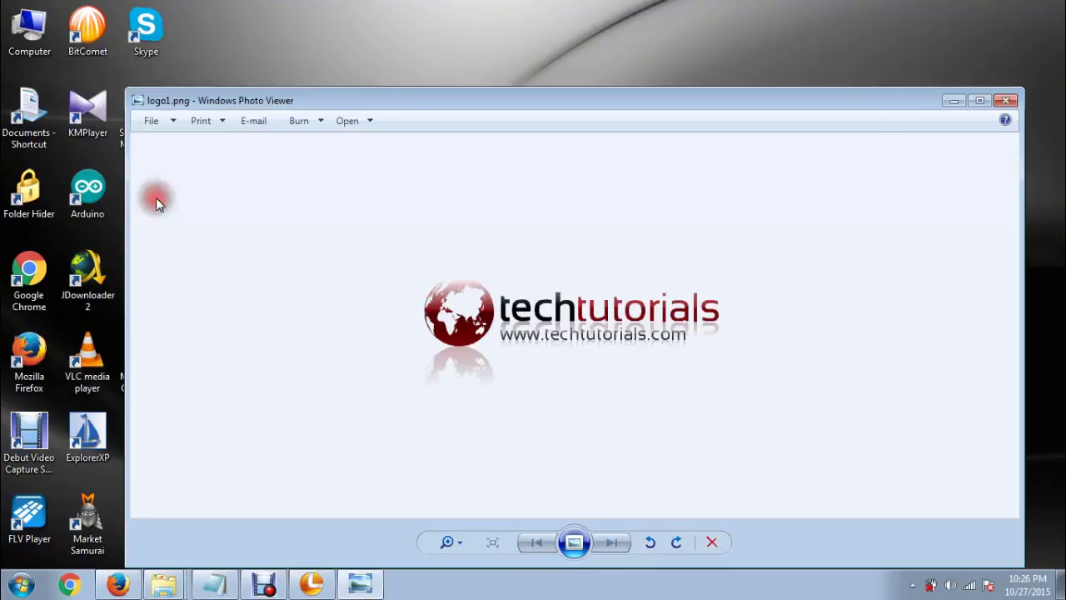